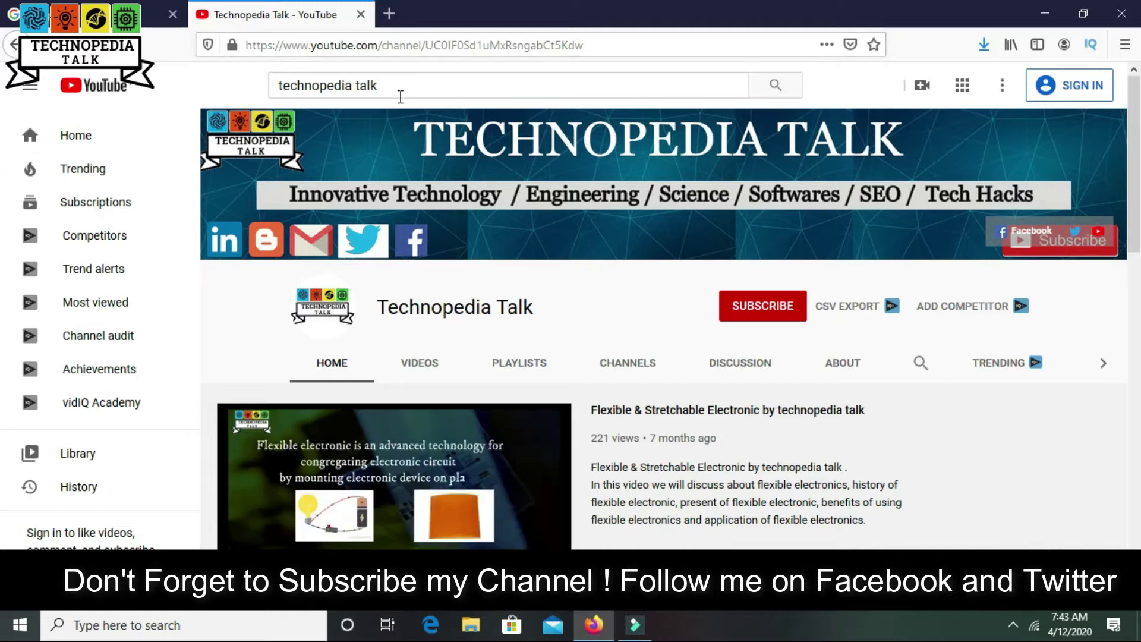
Clear the search suggestions and go to the New technology channel from the account menu
left_click_drag(400, 86, 214, 78)
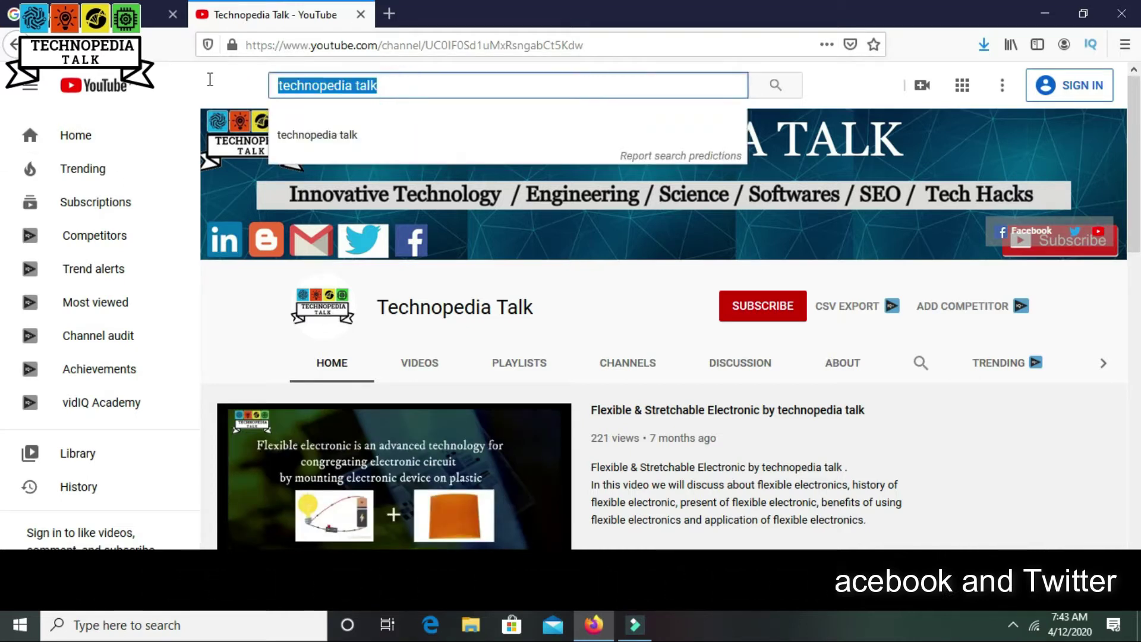
left_click(213, 78)
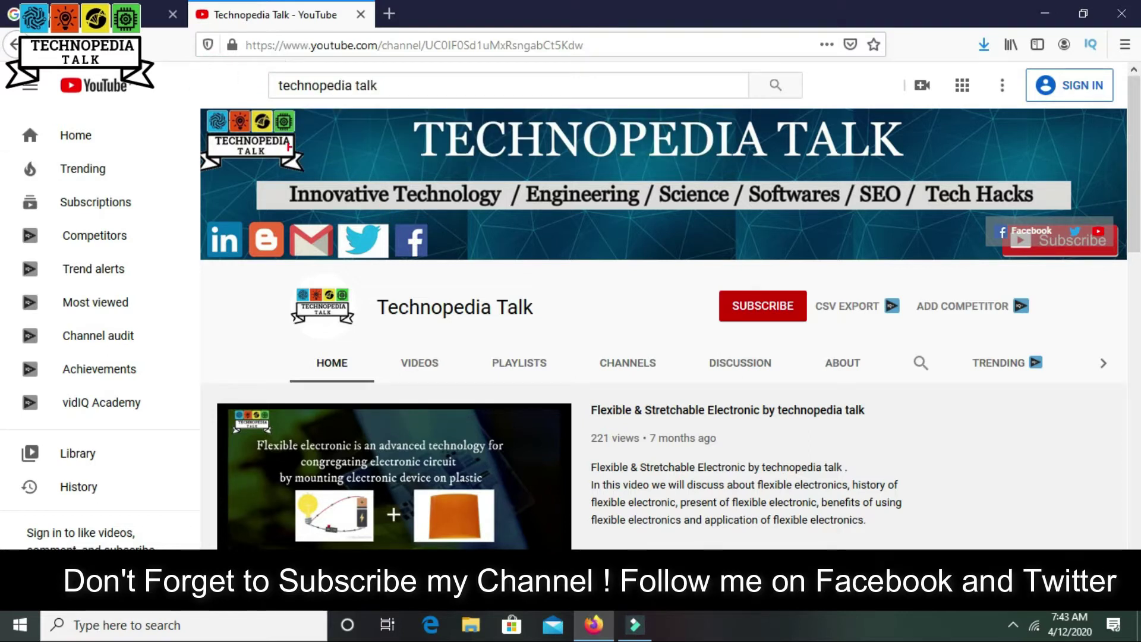
left_click_drag(182, 102, 693, 245)
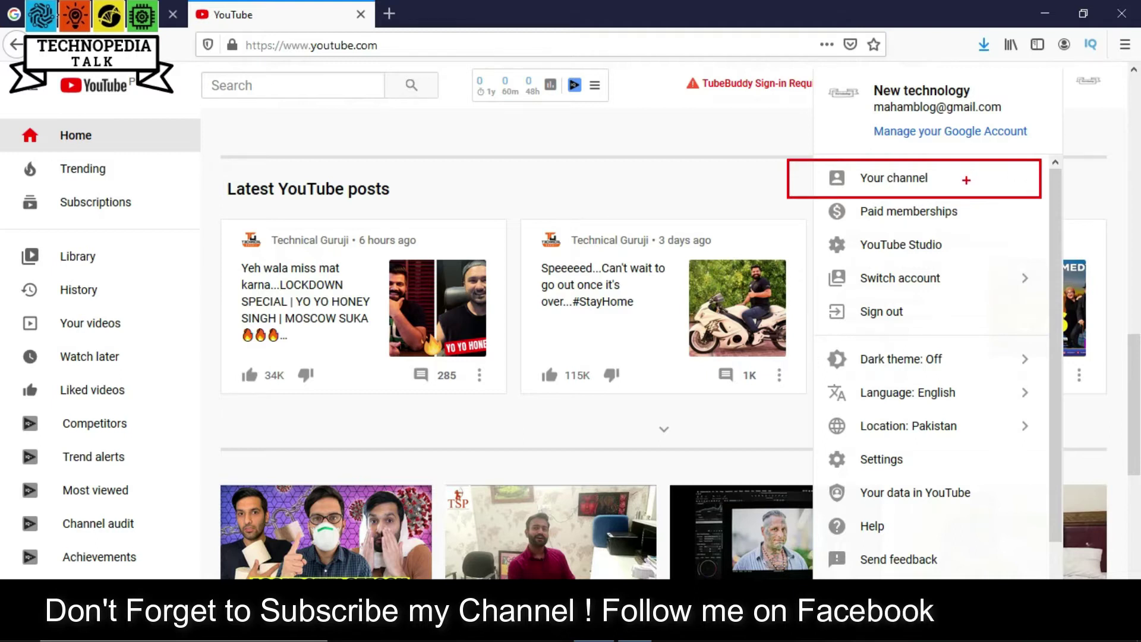
left_click(863, 178)
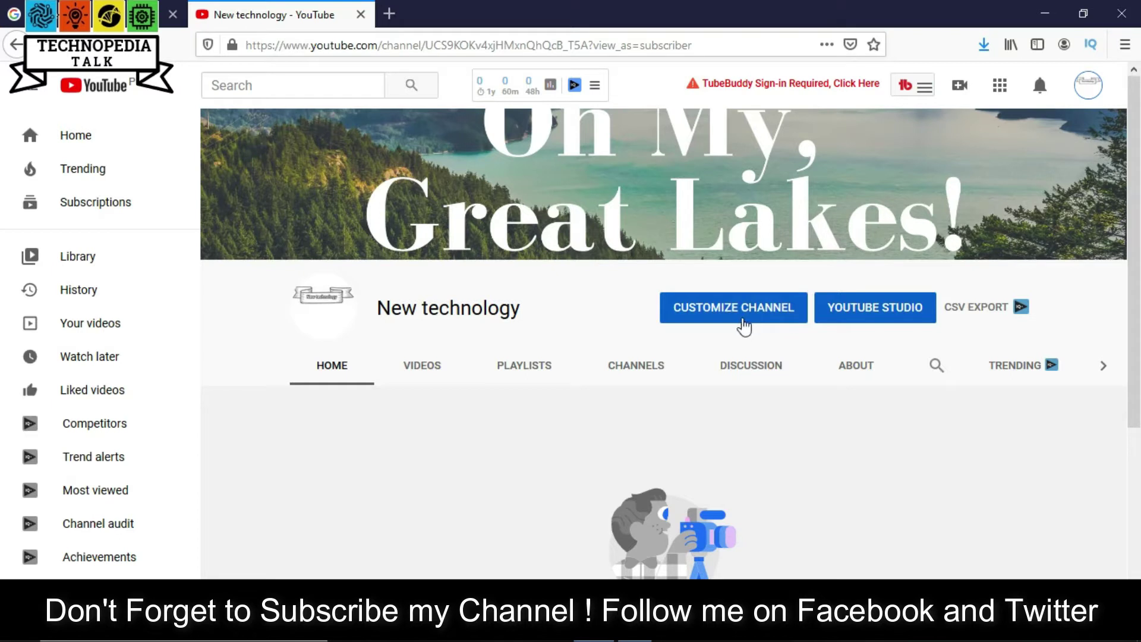
Open Customize Channel and choose Edit channel art on the banner
left_click(764, 321)
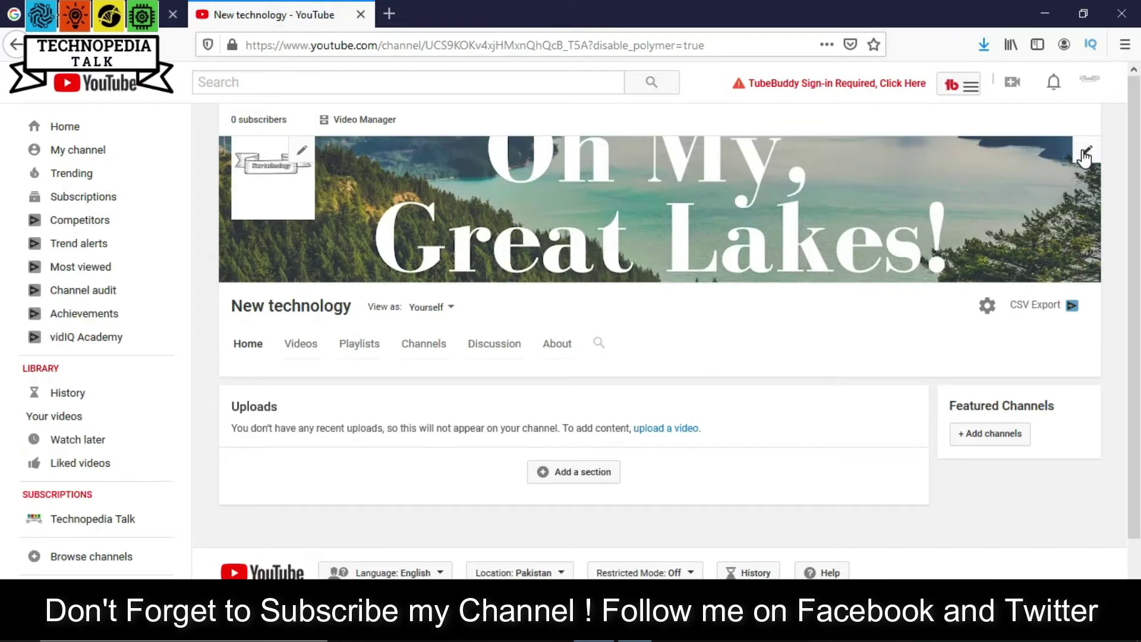
left_click(1085, 154)
left_click(1053, 202)
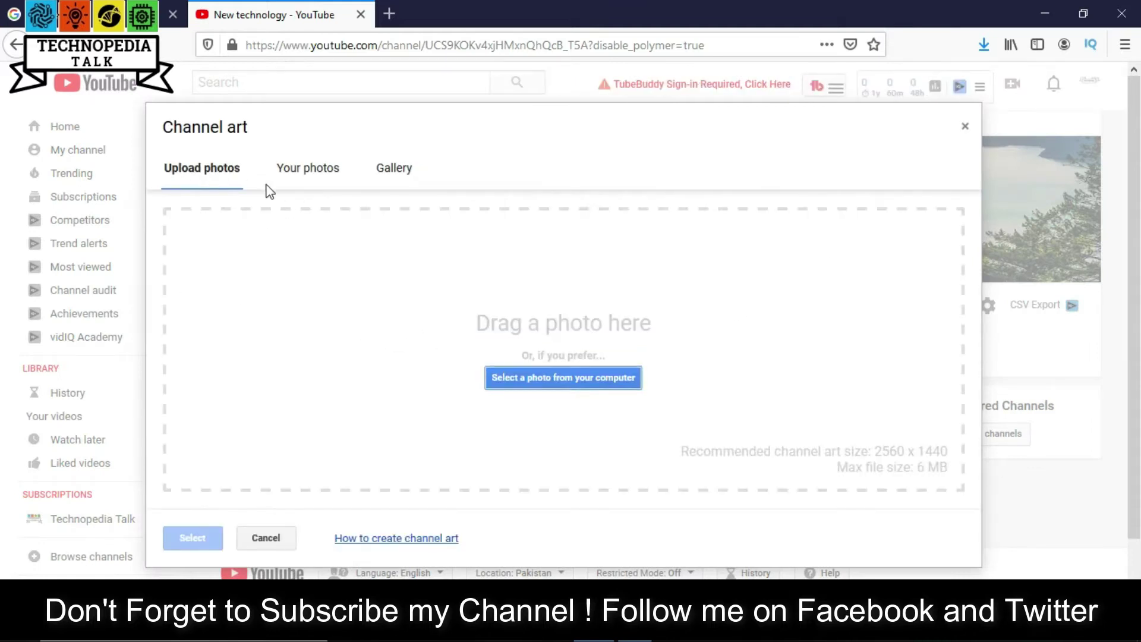
Browse the Your photos and Gallery tabs, then return to Upload photos
left_click(301, 171)
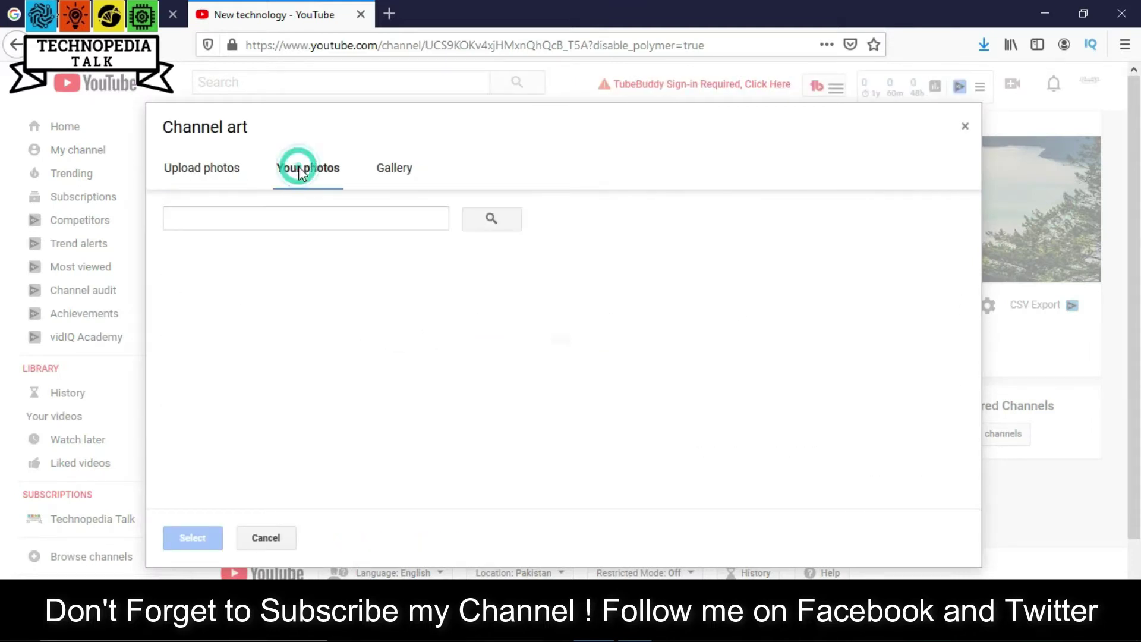
left_click(386, 171)
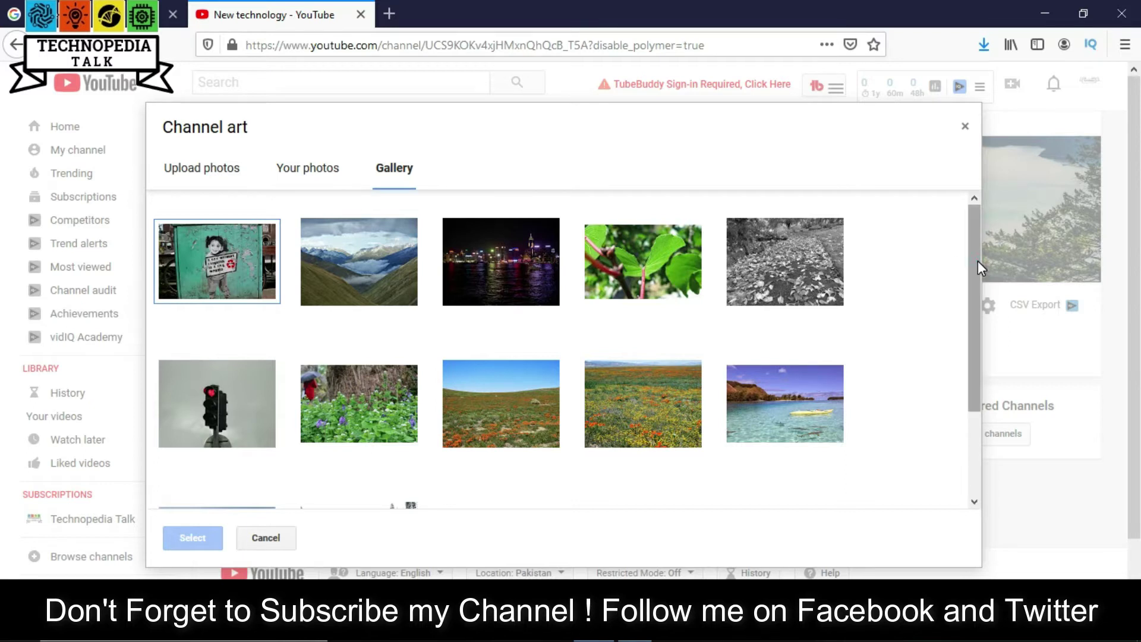
left_click_drag(978, 260, 990, 366)
left_click(303, 173)
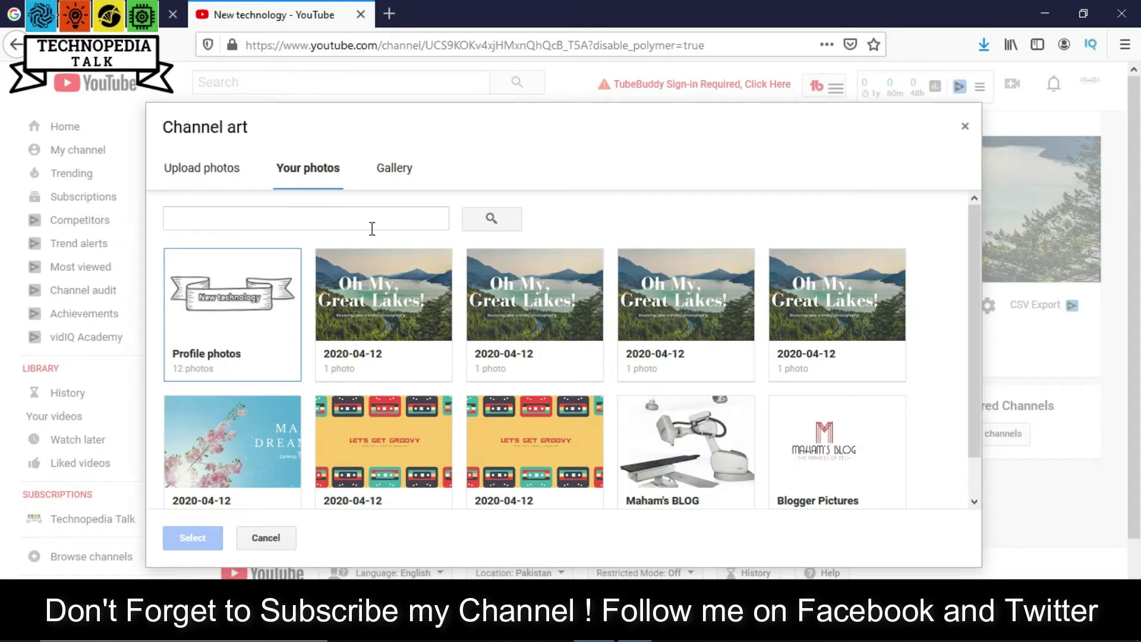
left_click(203, 172)
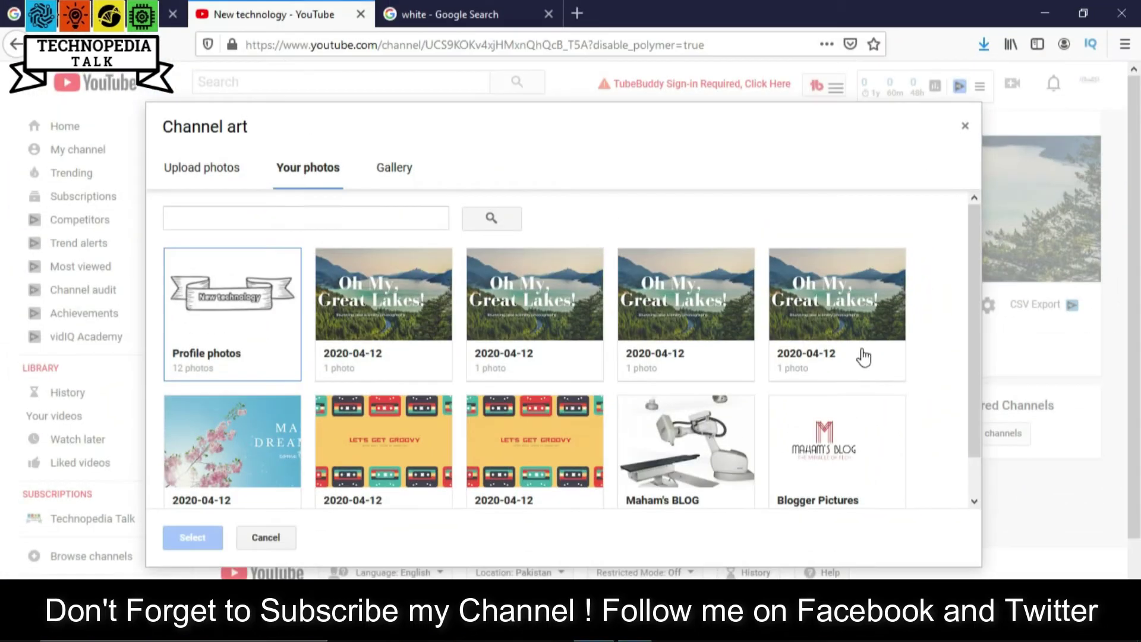
left_click(384, 173)
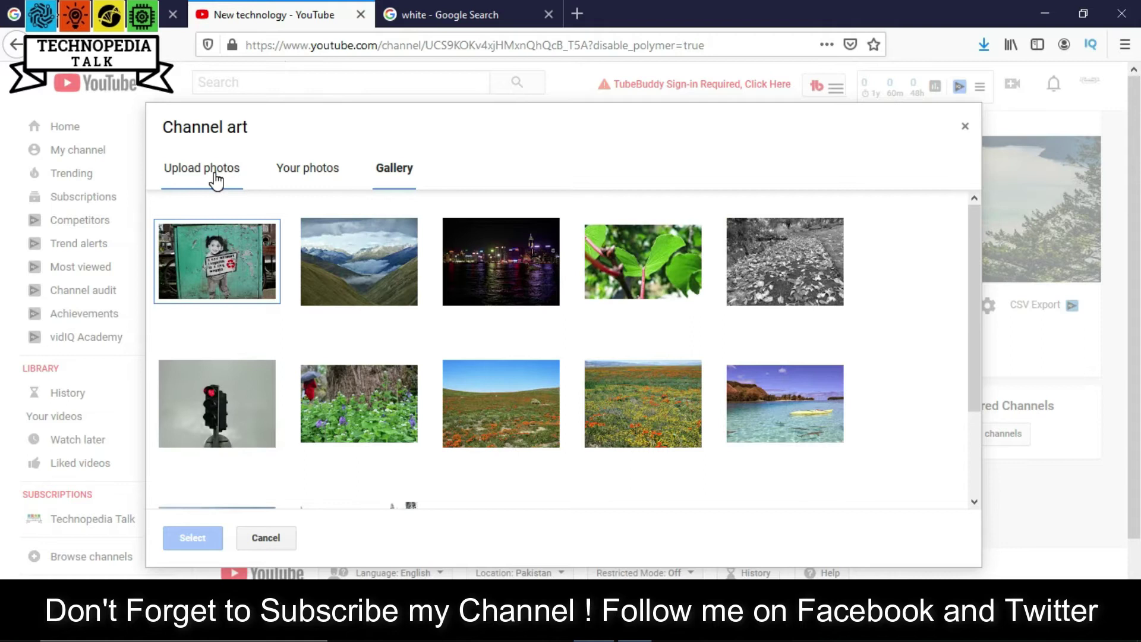
left_click(194, 189)
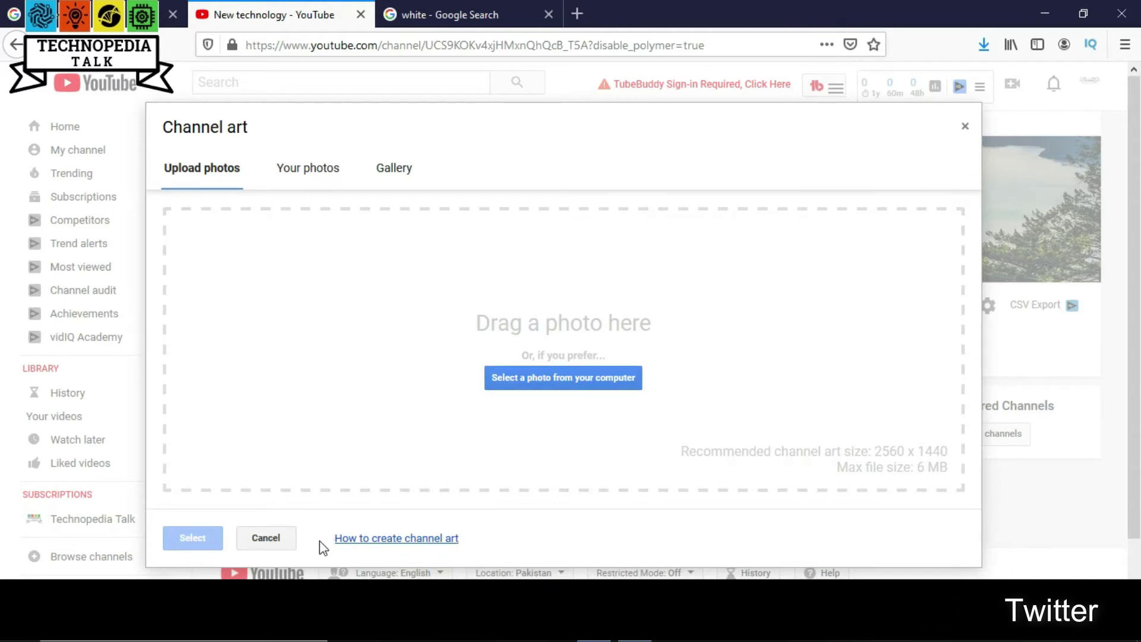
Open the 'How to create channel art' help article and close the extra search tab
left_click(345, 539)
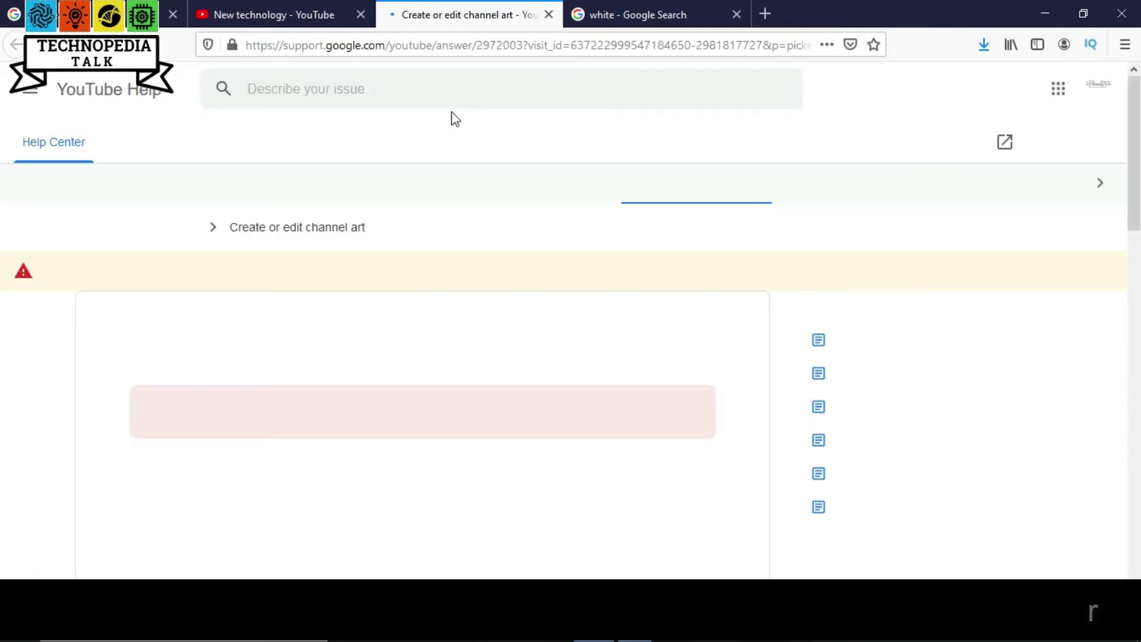
left_click(737, 13)
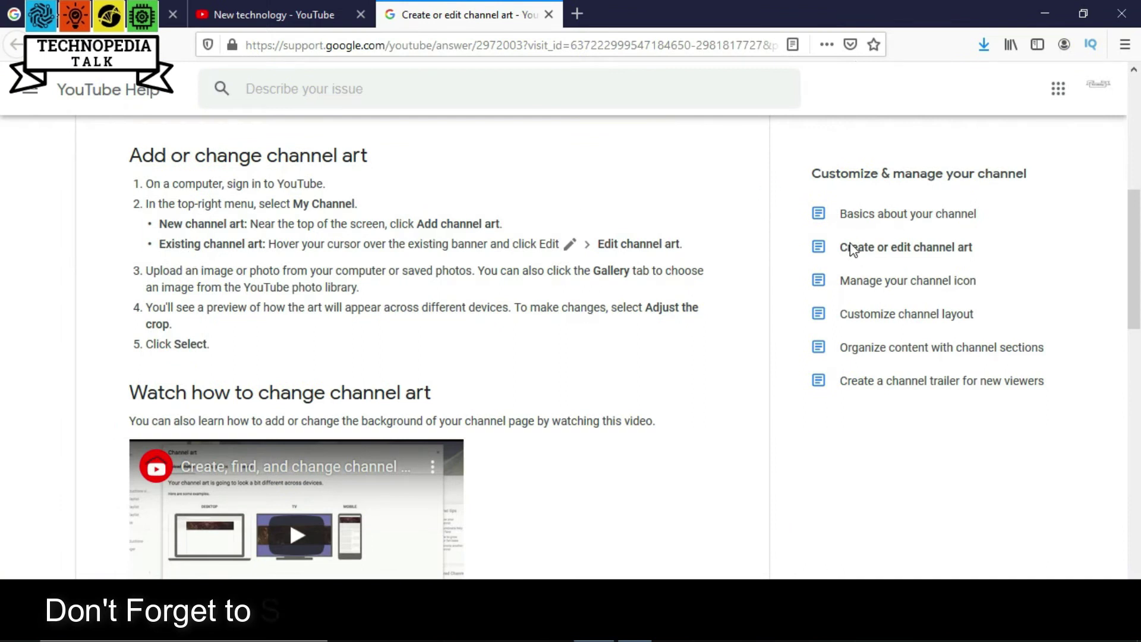
scroll(1, 286, "down", 5)
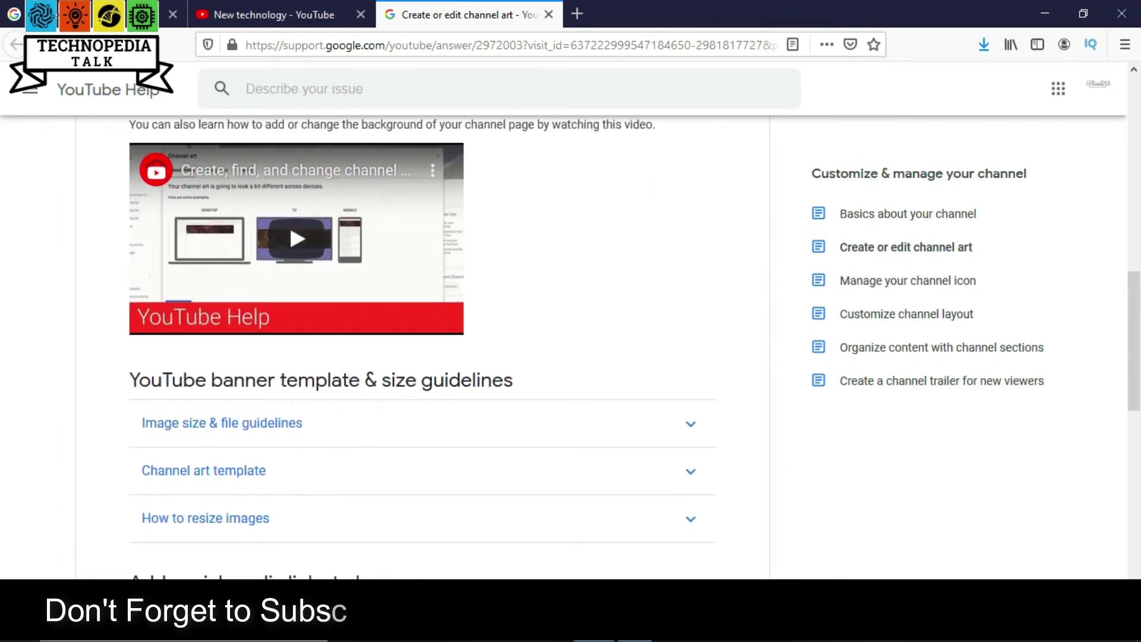
mouse_move(125, 396)
left_mouse_down()
mouse_move(209, 443)
mouse_move(649, 446)
left_mouse_up()
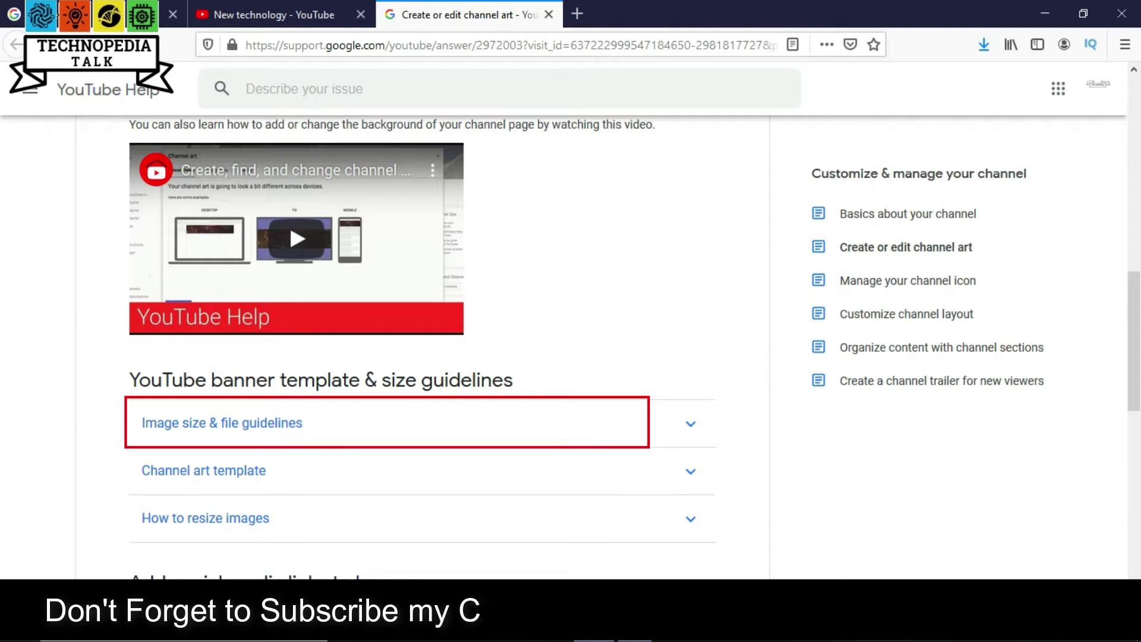
Expand 'Image size & file guidelines' and 'Channel art template' to reach the templates download
left_click(192, 423)
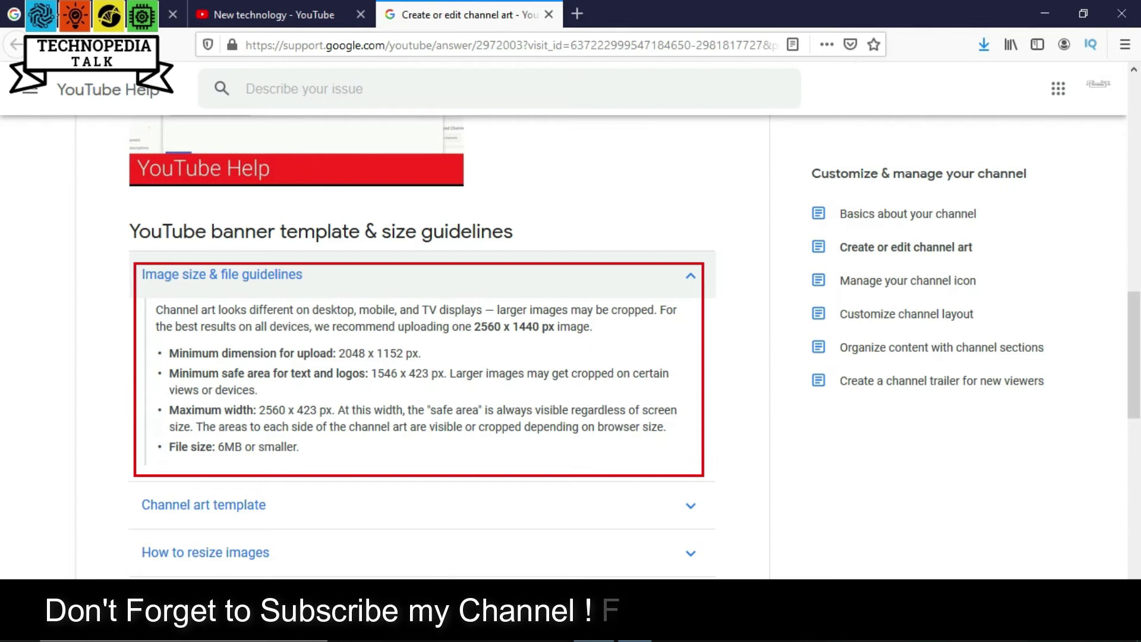
left_click(270, 514)
scroll(1135, 360, "down", 5)
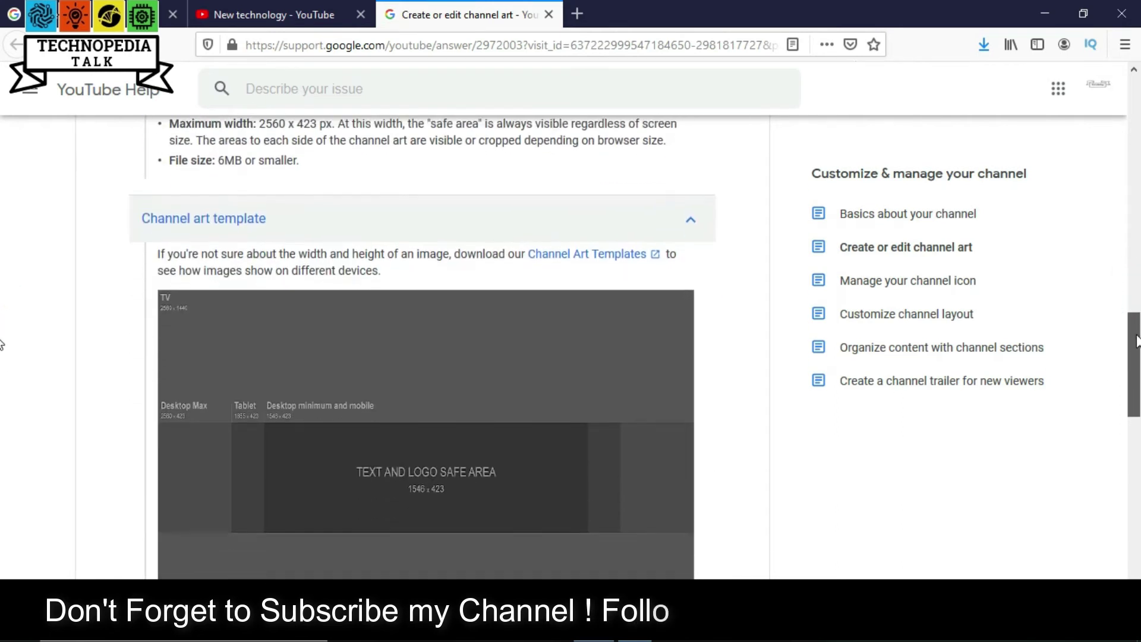
scroll(1134, 360, "down", 1)
scroll(1135, 361, "up", 1)
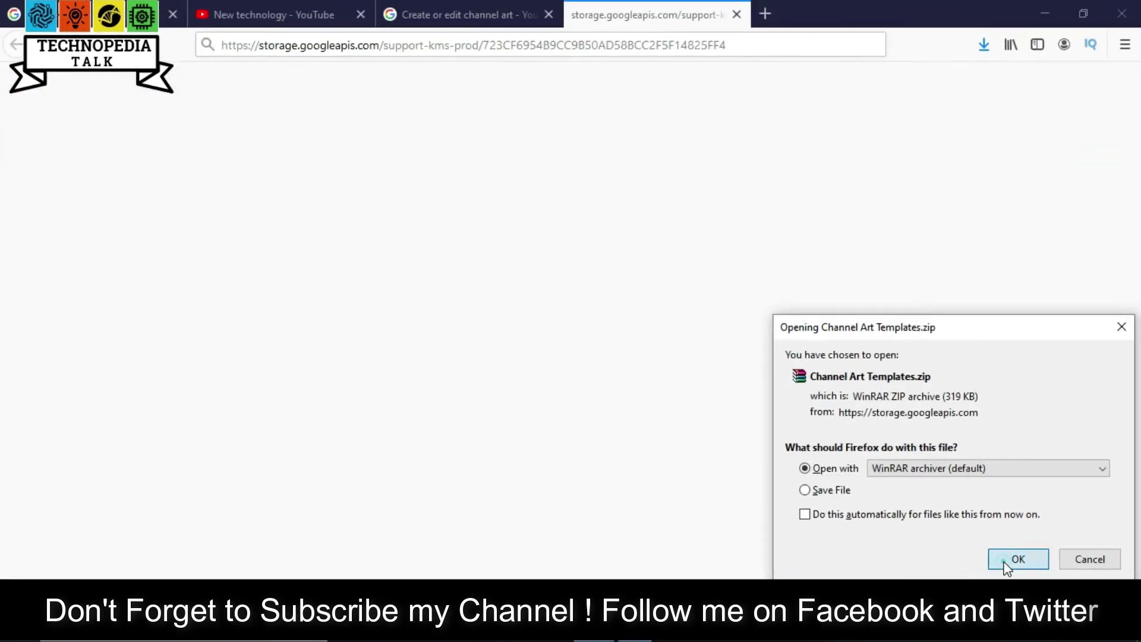
Confirm opening Channel Art Templates.zip and close the leftover download tab
left_click(1006, 562)
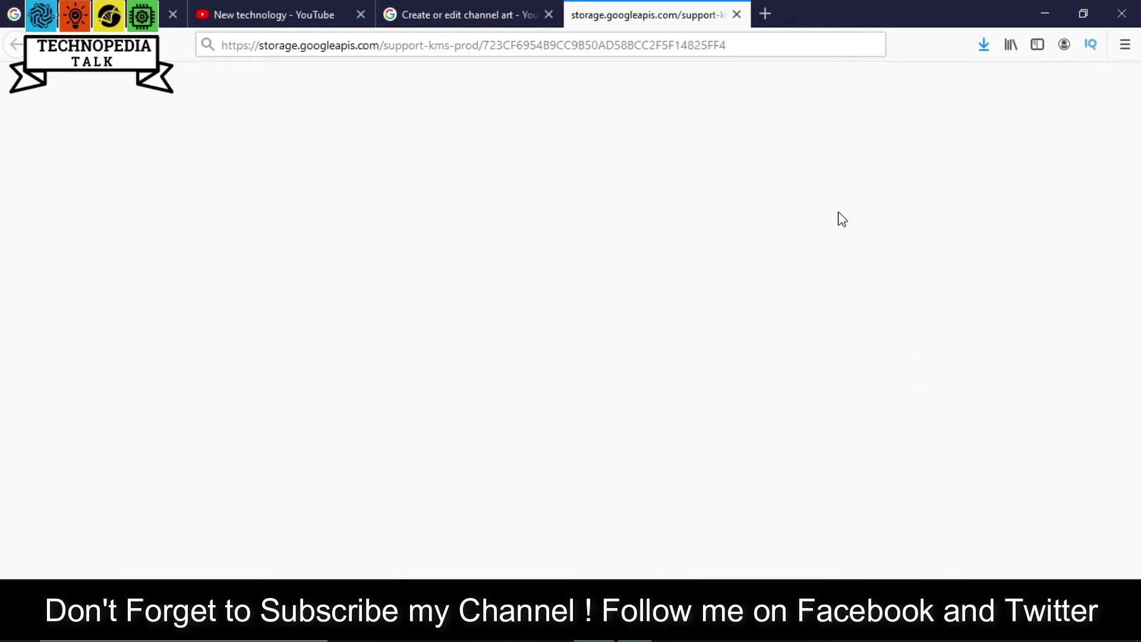
left_click(737, 14)
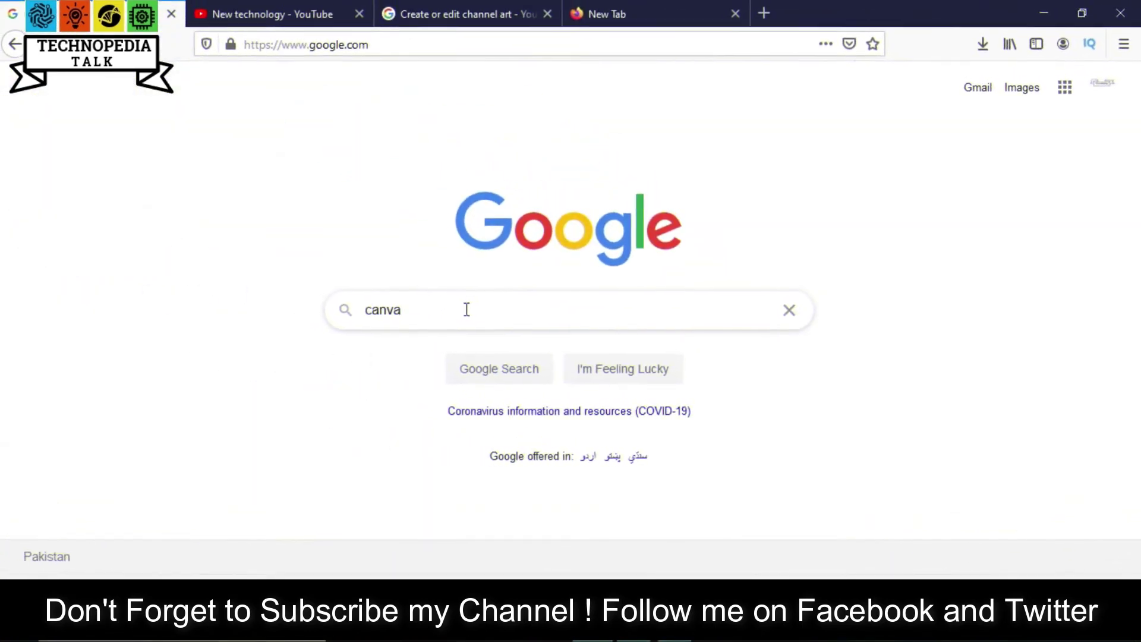
Search Google for canva and open the Canva website
key("Return")
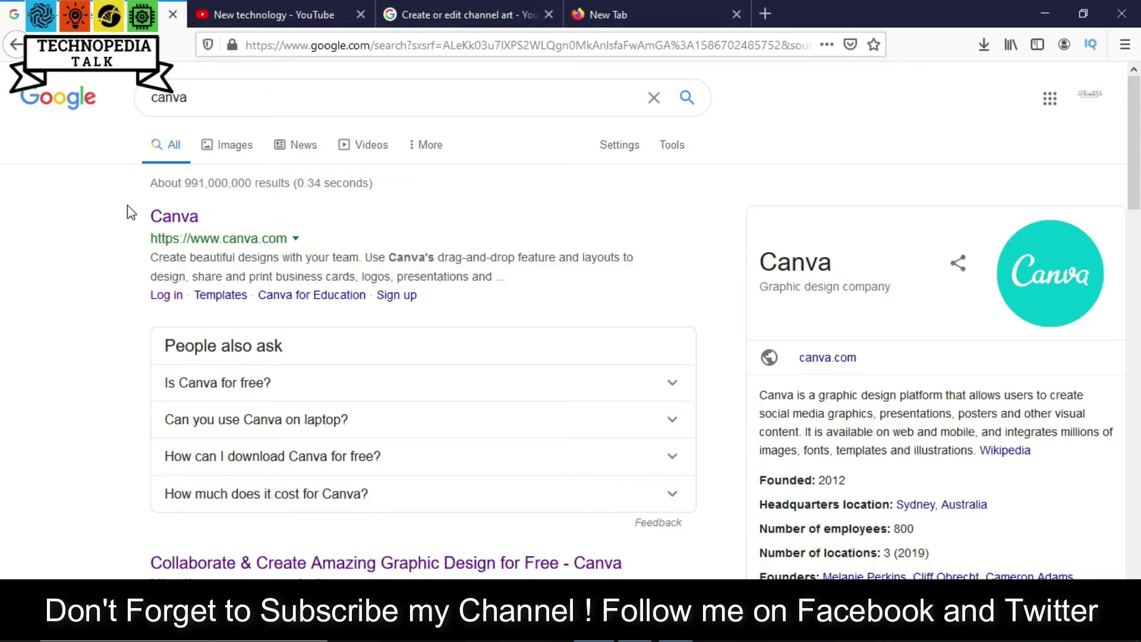
left_click(157, 221)
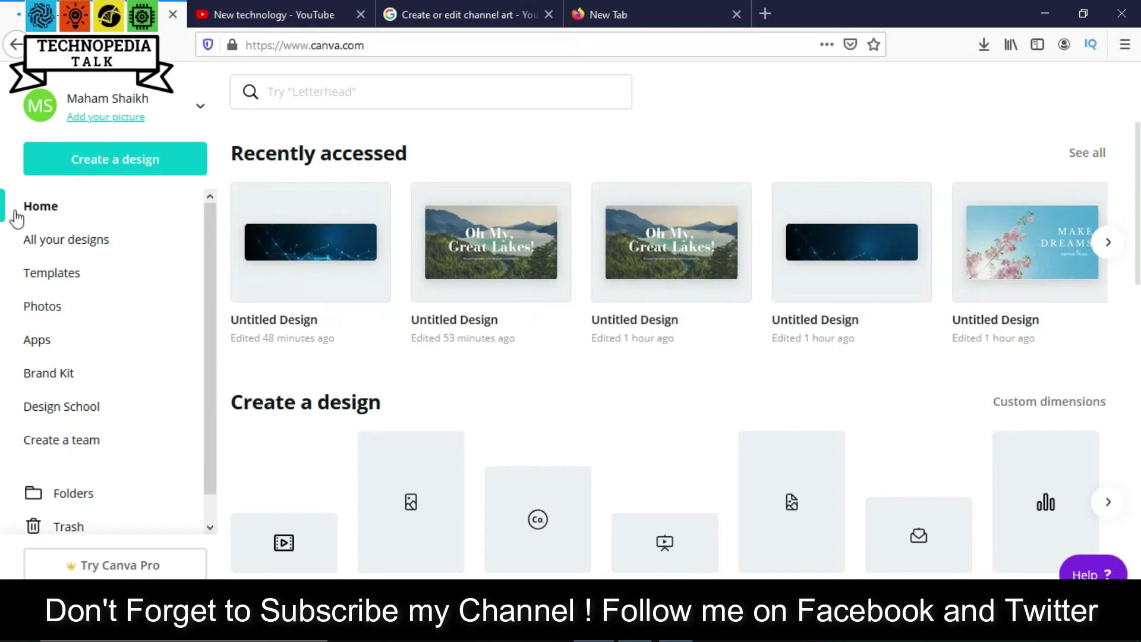
Enter custom dimensions of 2560 × 1440 px for a new design
left_click_drag(11, 137, 224, 186)
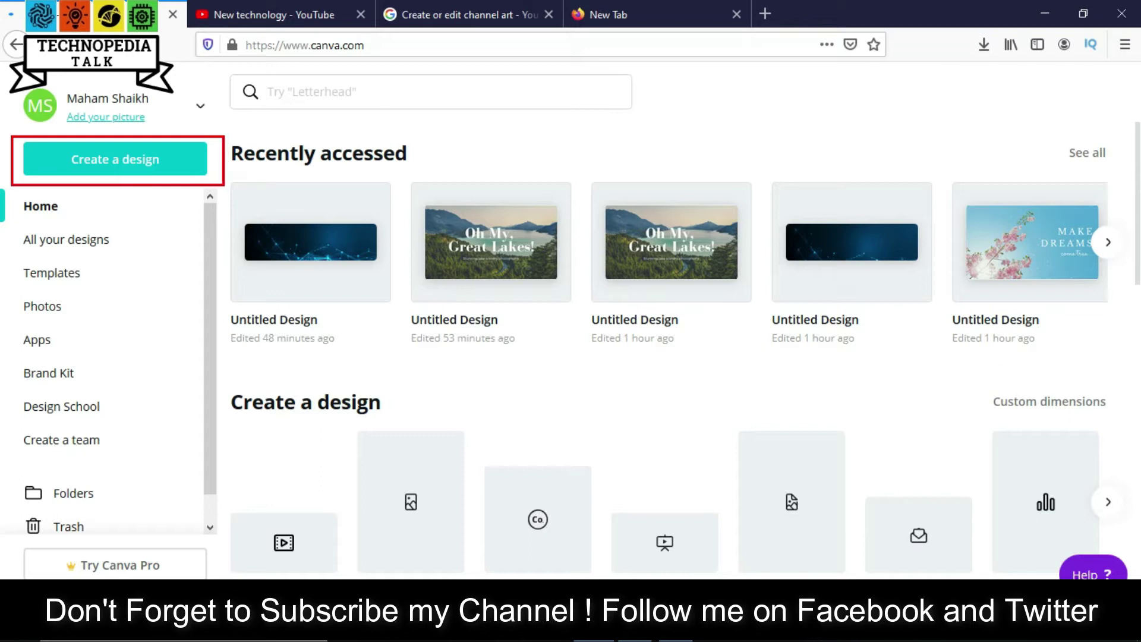
left_click(109, 160)
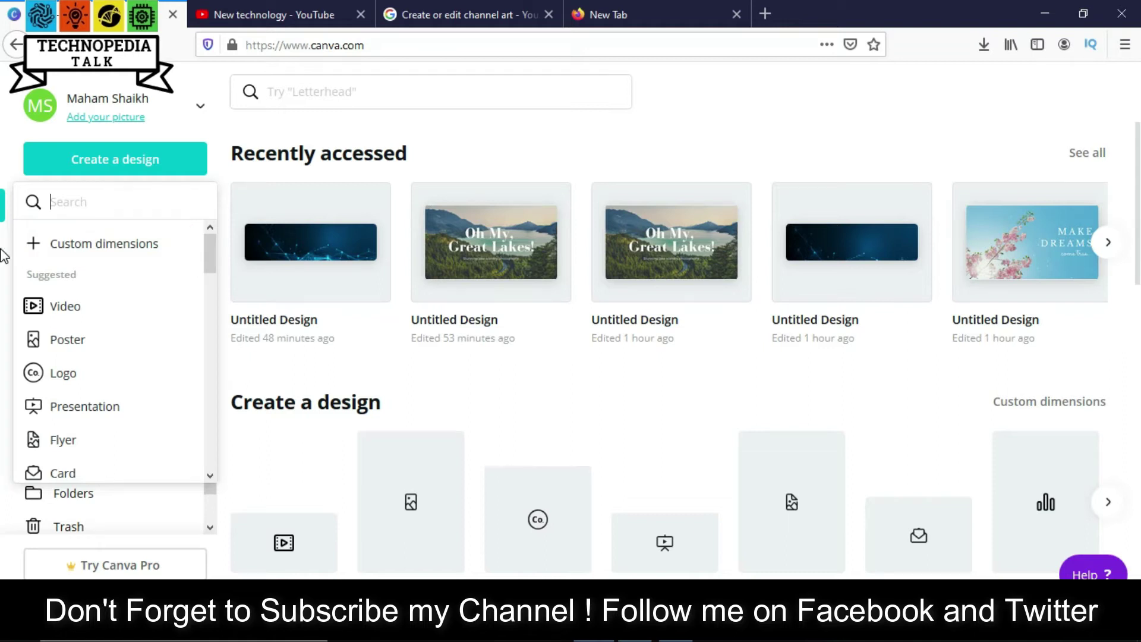
left_click(54, 250)
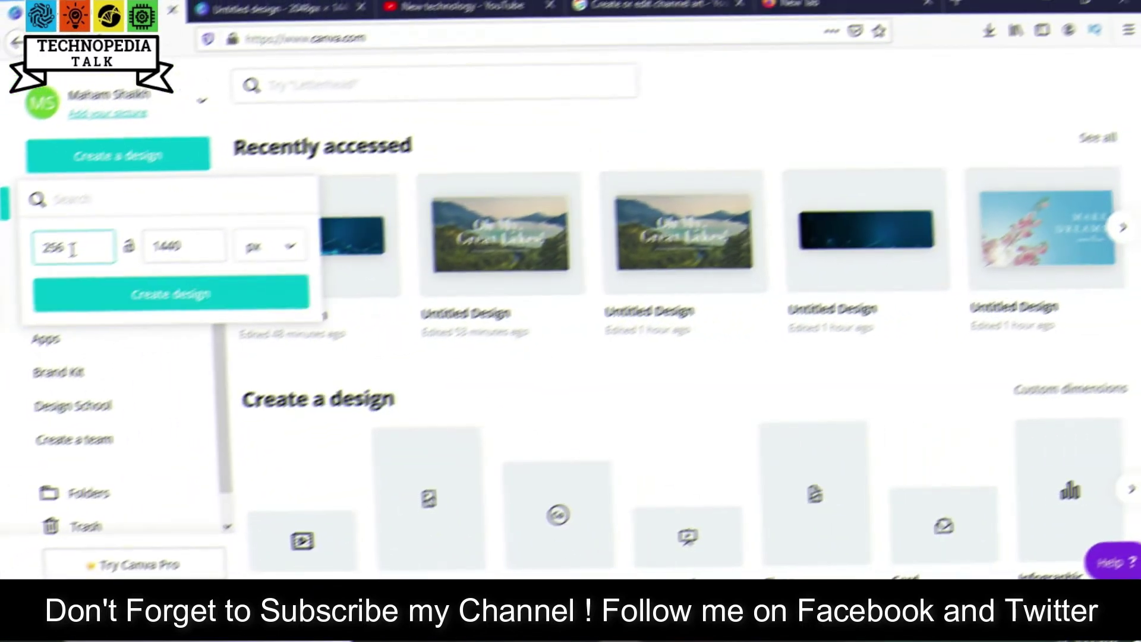
type("0")
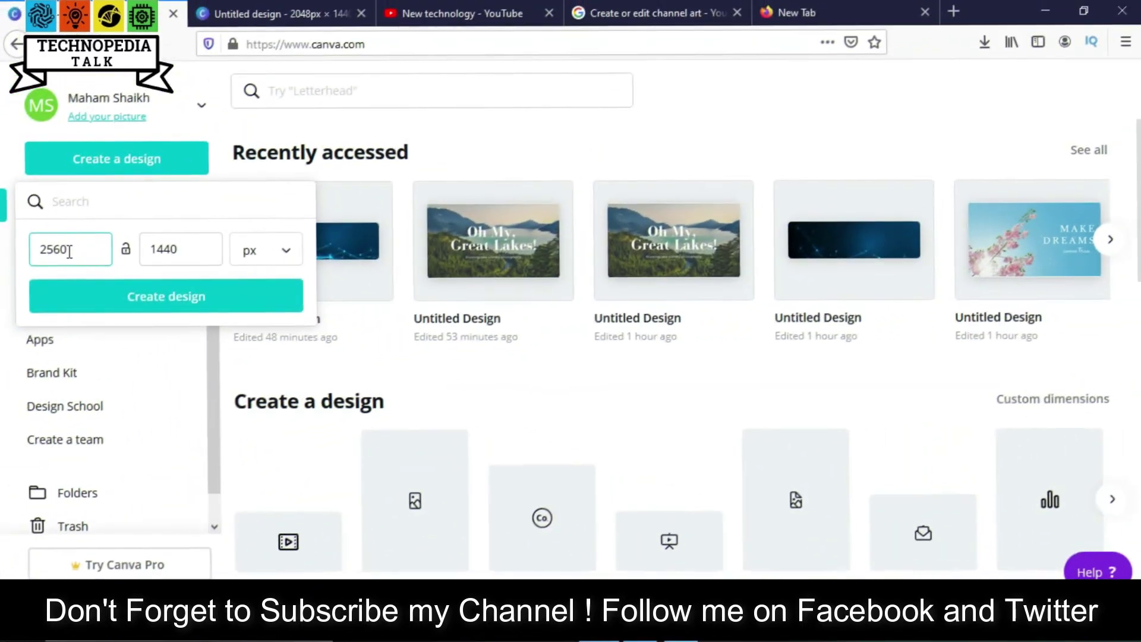
left_click(92, 249)
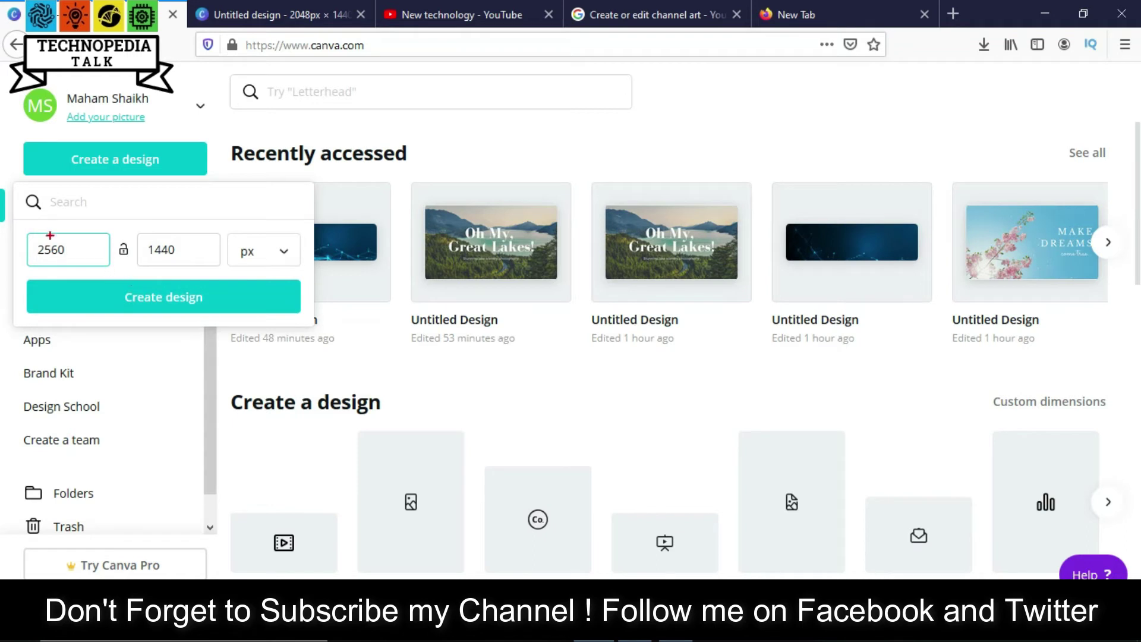
left_click_drag(25, 226, 119, 274)
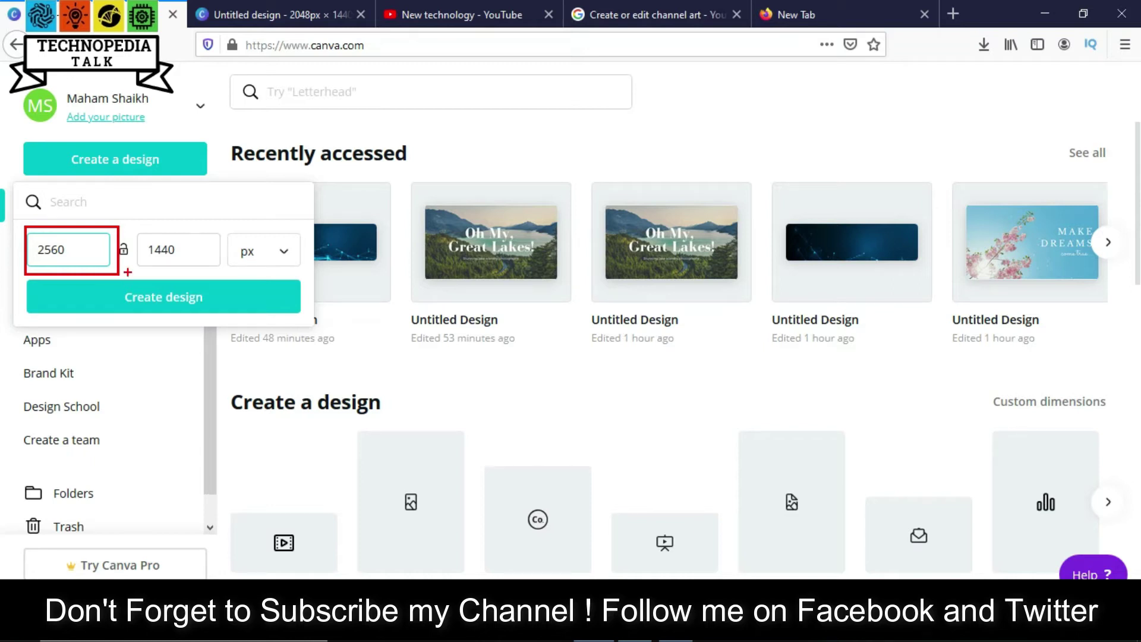
key("Escape")
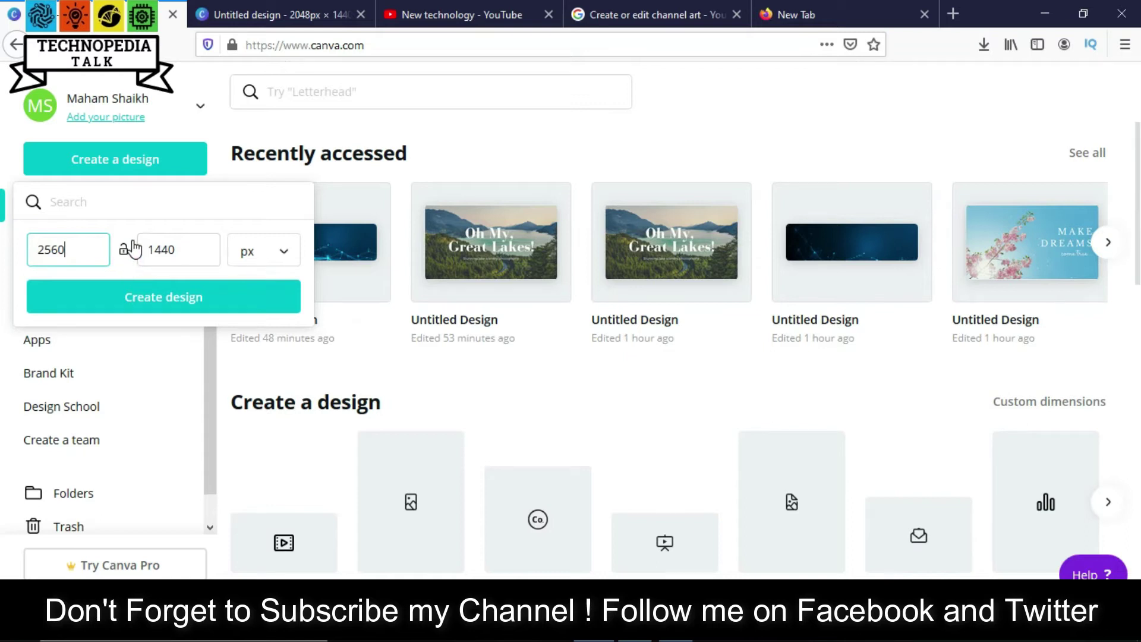
left_click_drag(134, 231, 222, 273)
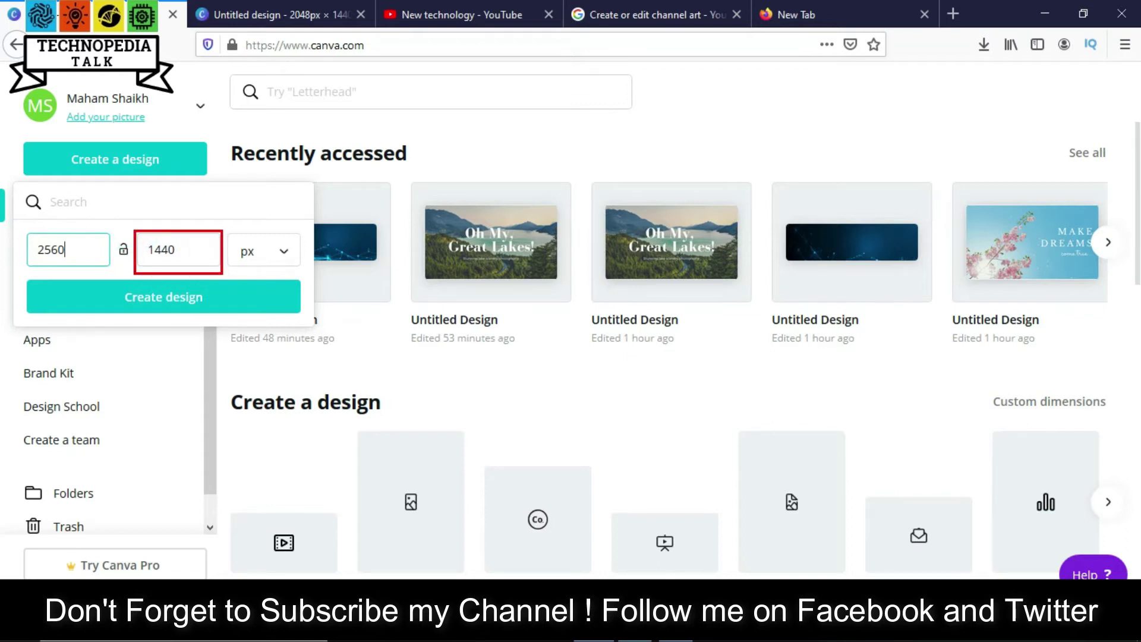
key("Escape")
left_click_drag(25, 280, 309, 322)
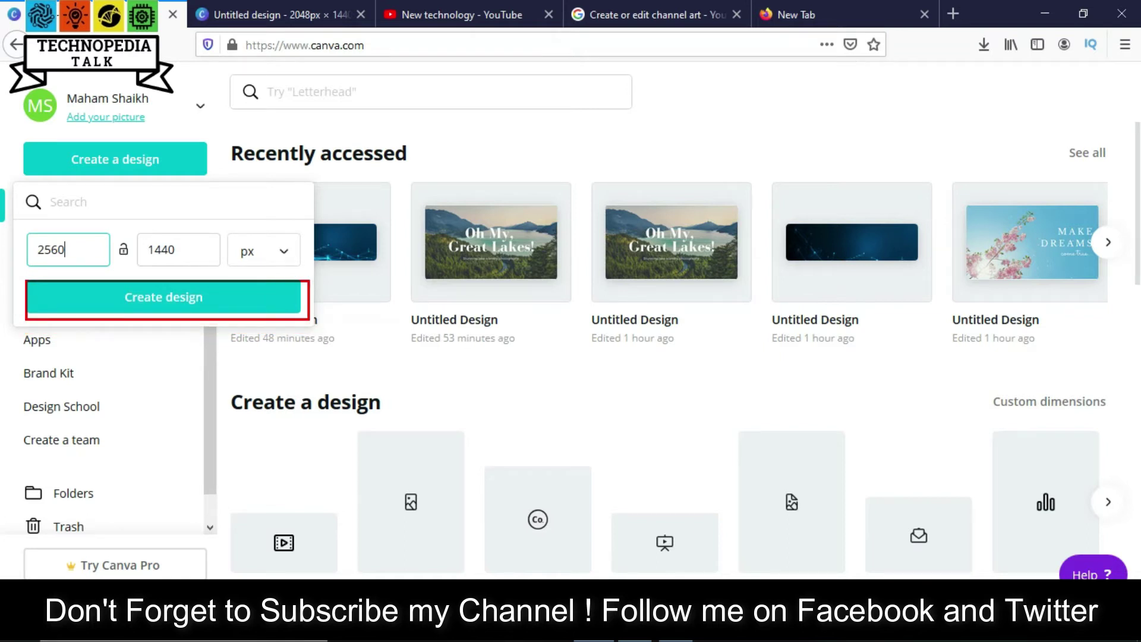
key("Escape")
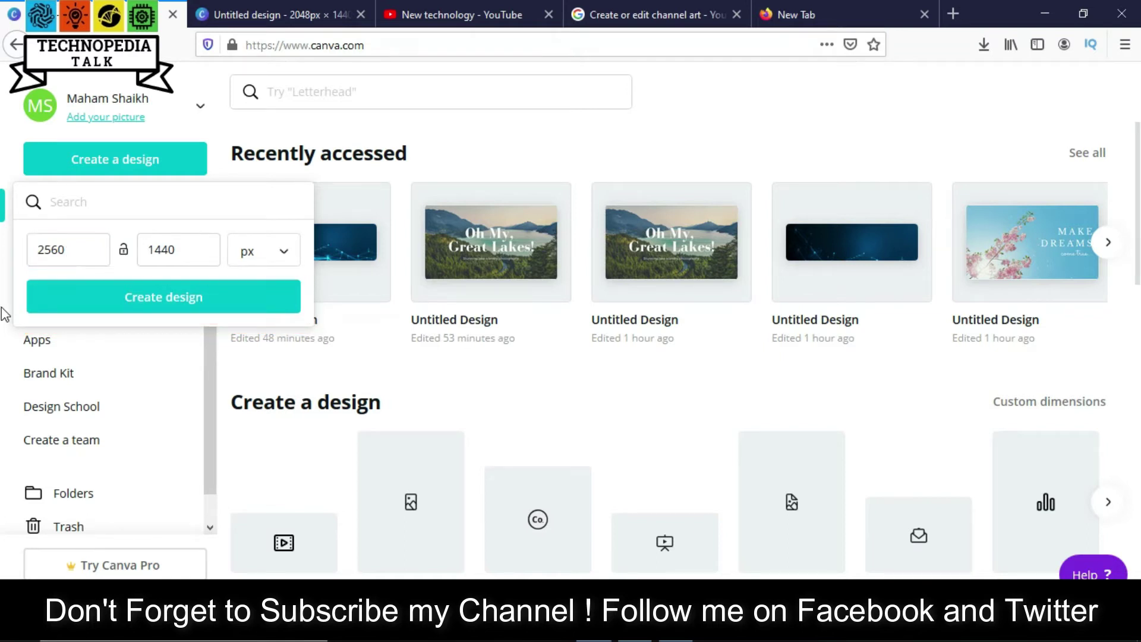
Close the help and old untitled design tabs and create the 2560 × 1440 design
left_click(737, 14)
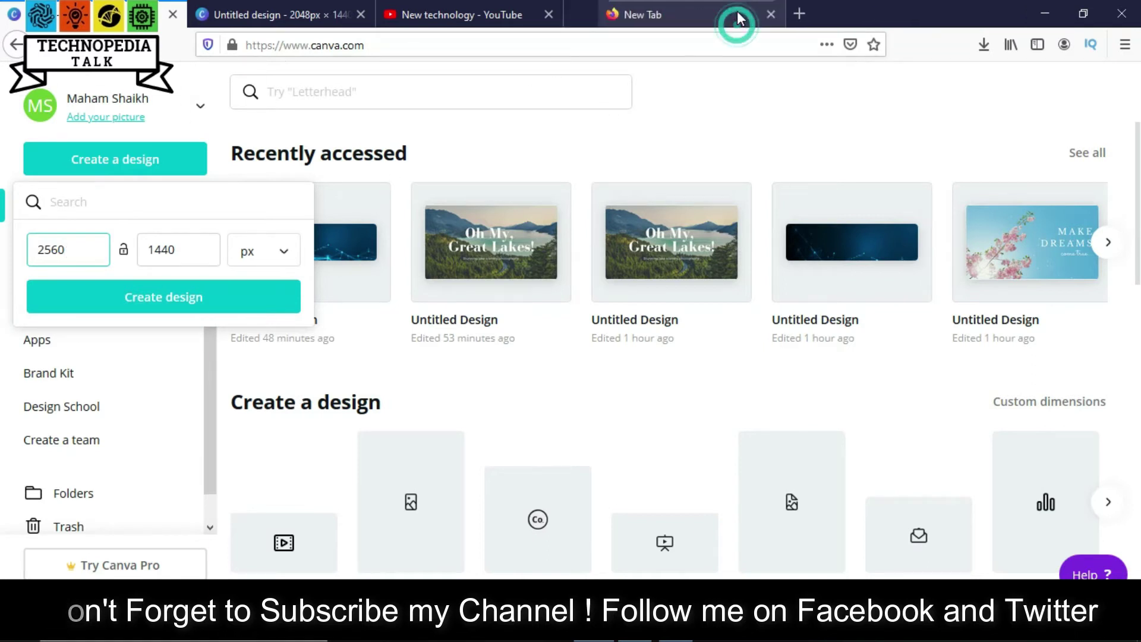
left_click(361, 15)
left_click(138, 296)
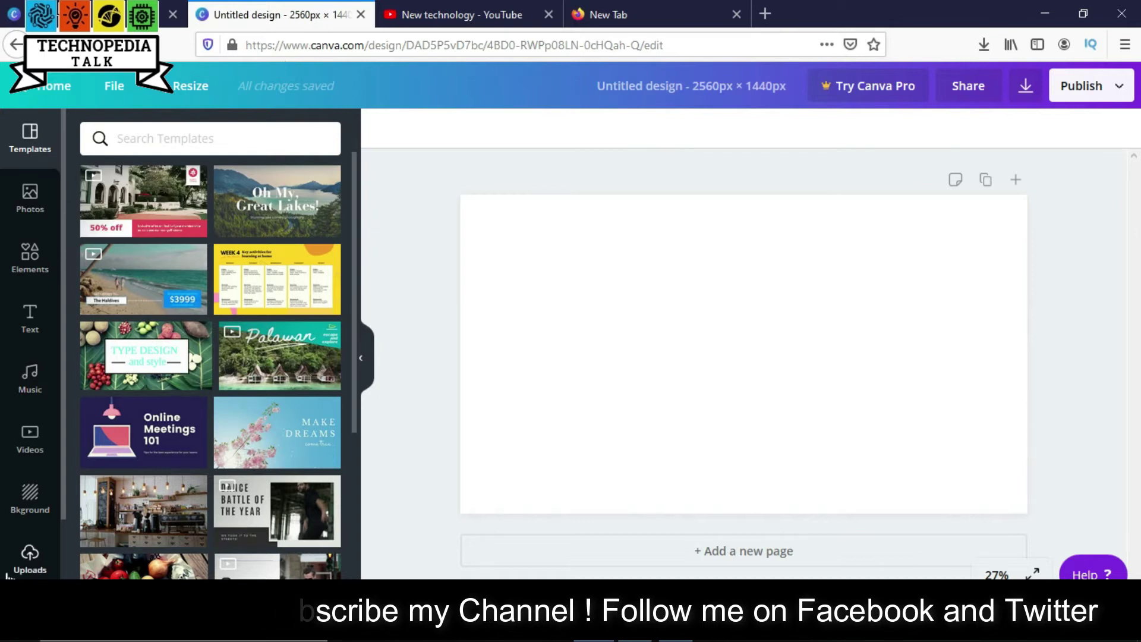
Add the channel-art guide image from Uploads to the canvas
left_click(28, 556)
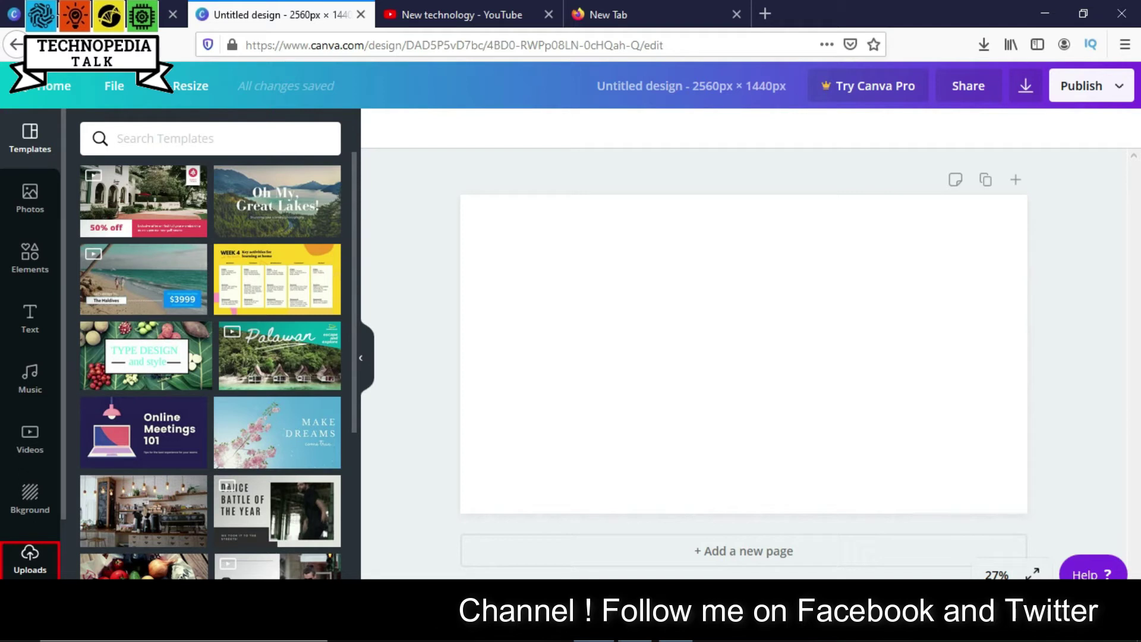
left_click(28, 558)
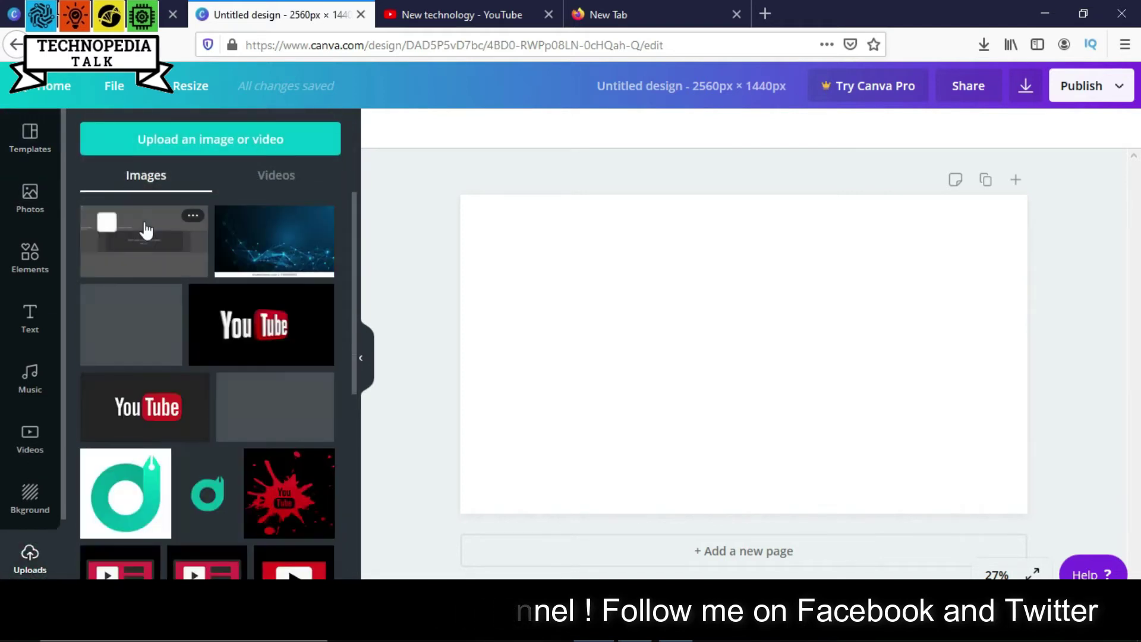
left_click_drag(68, 195, 218, 275)
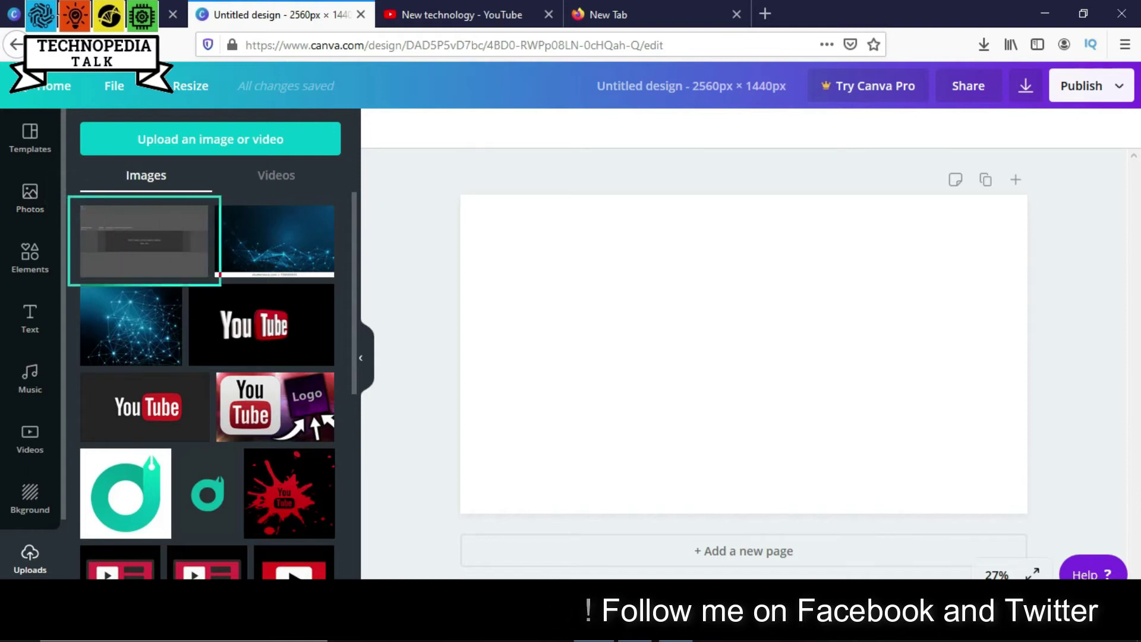
left_click(128, 248)
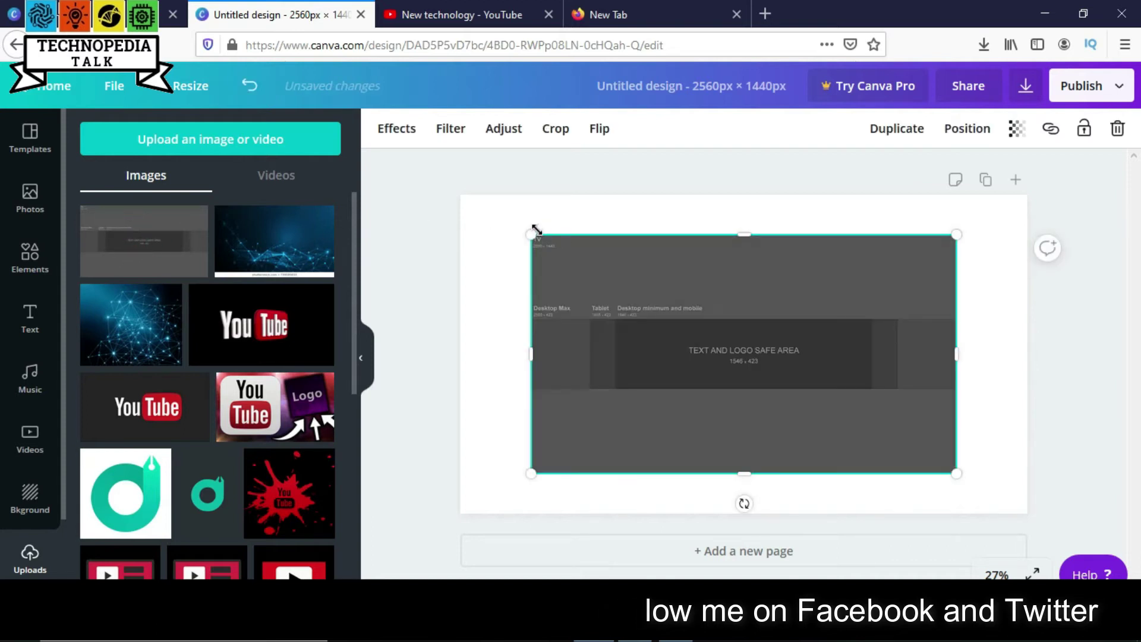
Stretch the guide image to fill the 2560 × 1440 page and add the blue network image
left_click_drag(537, 231, 464, 196)
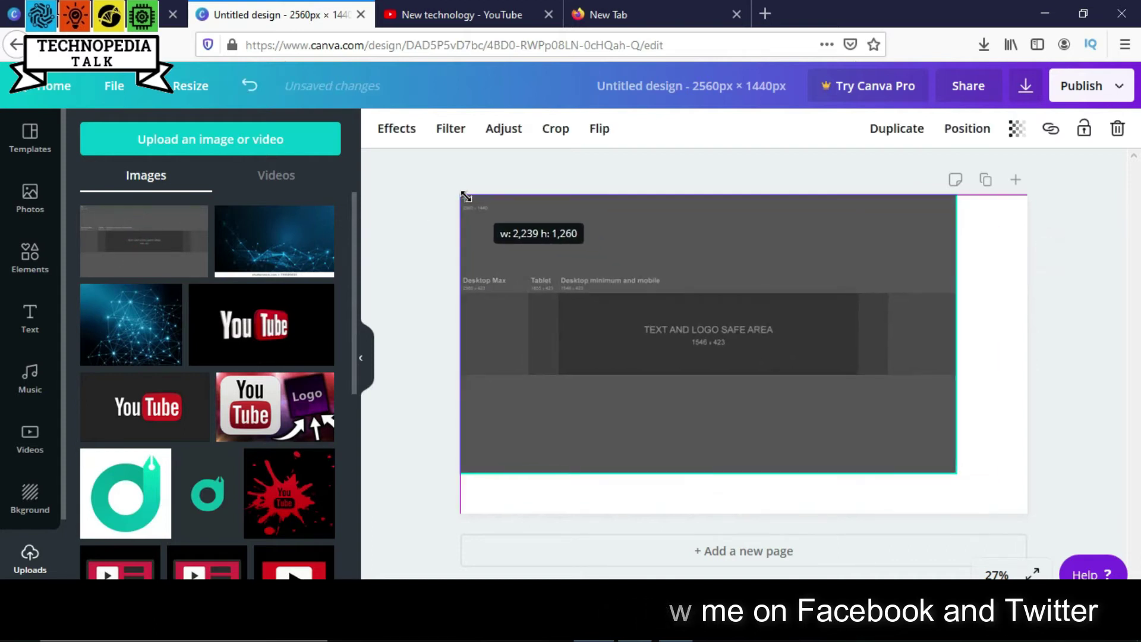
left_click_drag(954, 476, 1020, 526)
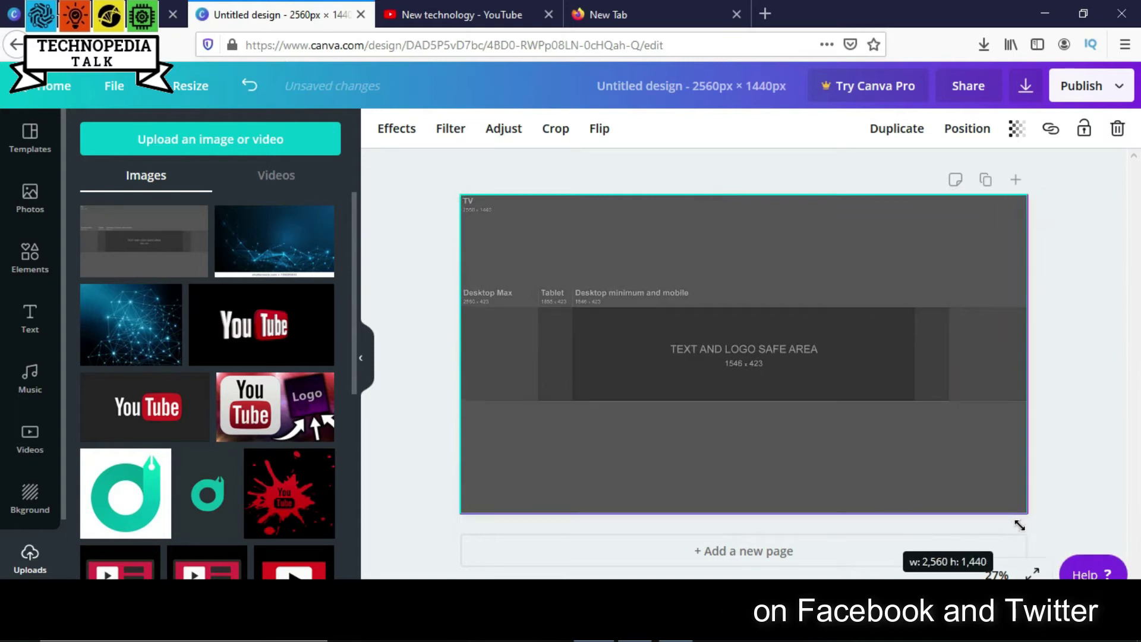
left_click(903, 416)
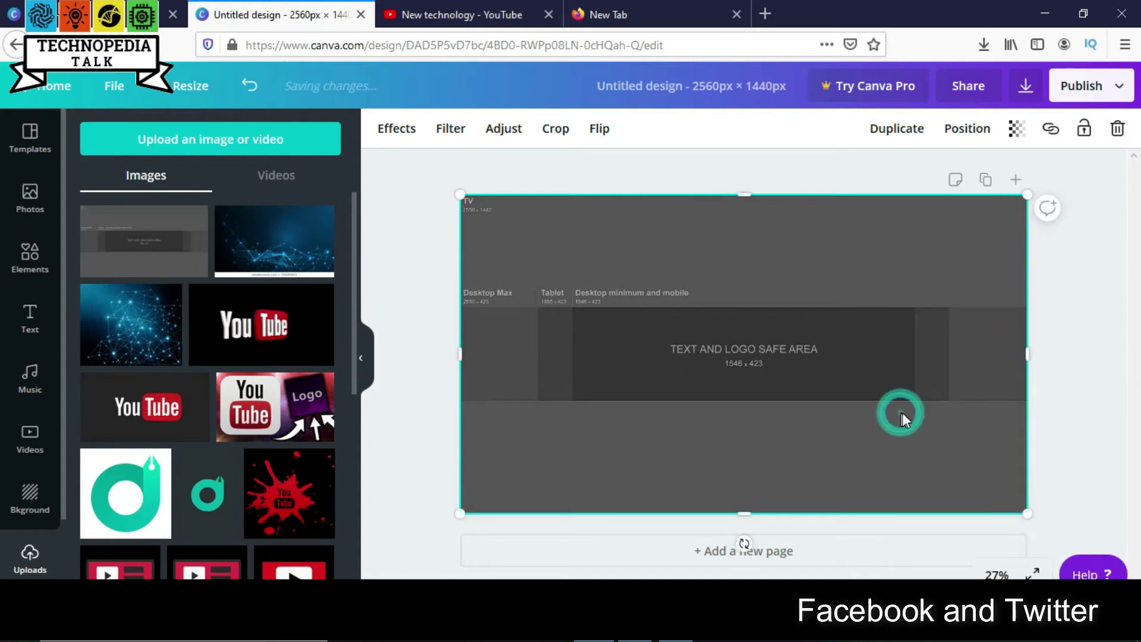
left_click(1127, 408)
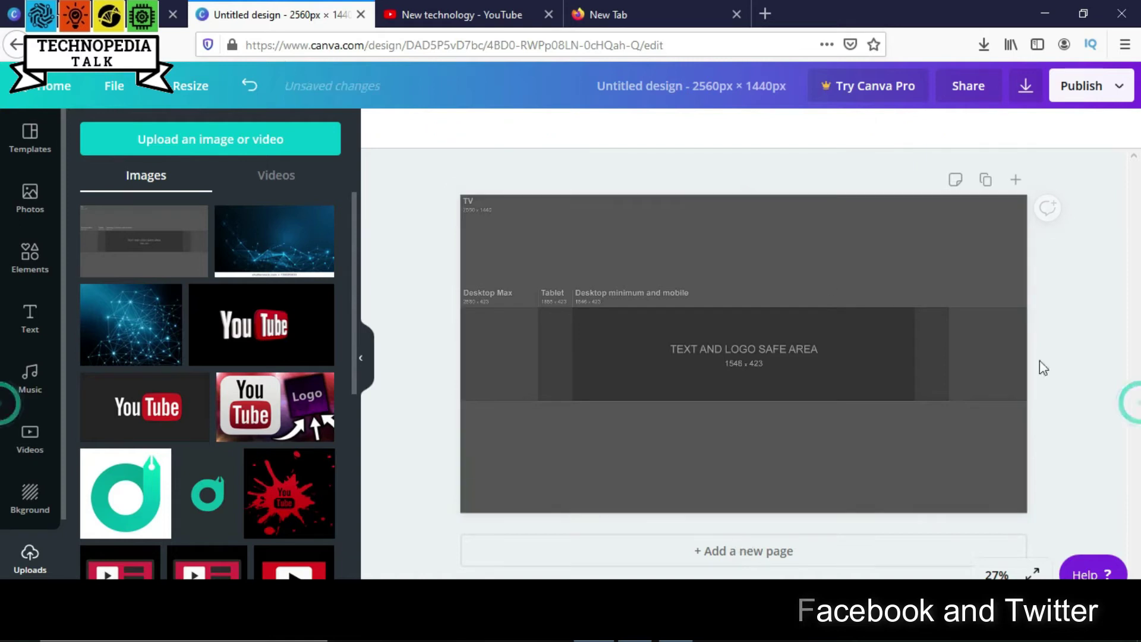
left_click(265, 249)
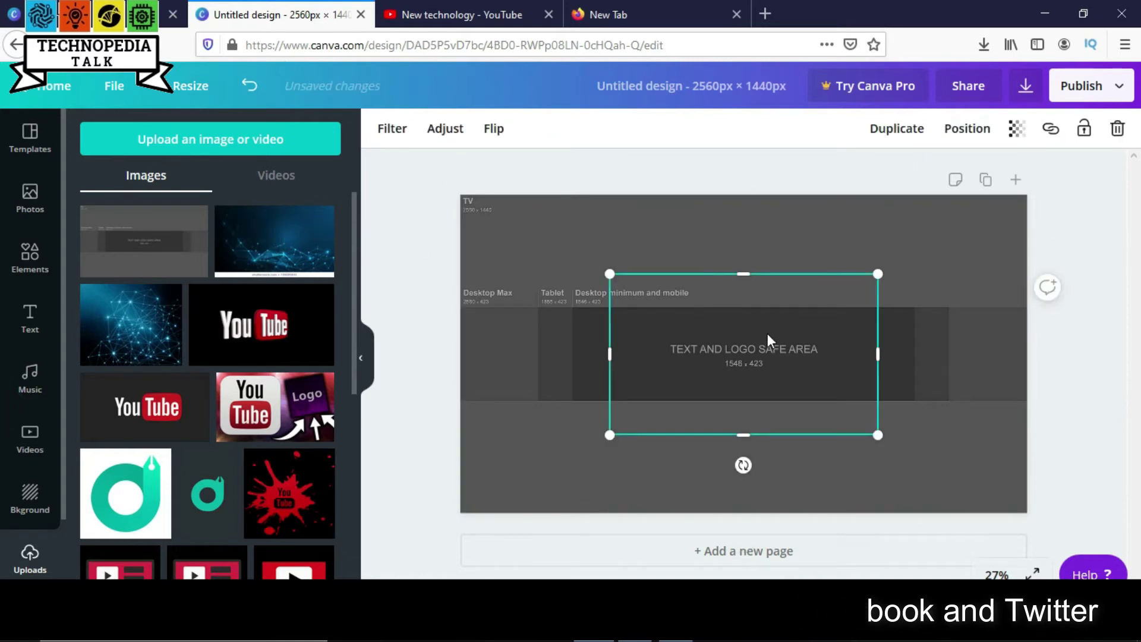
Move and crop the watermarked network image, then delete it from the page
left_click_drag(742, 373, 718, 340)
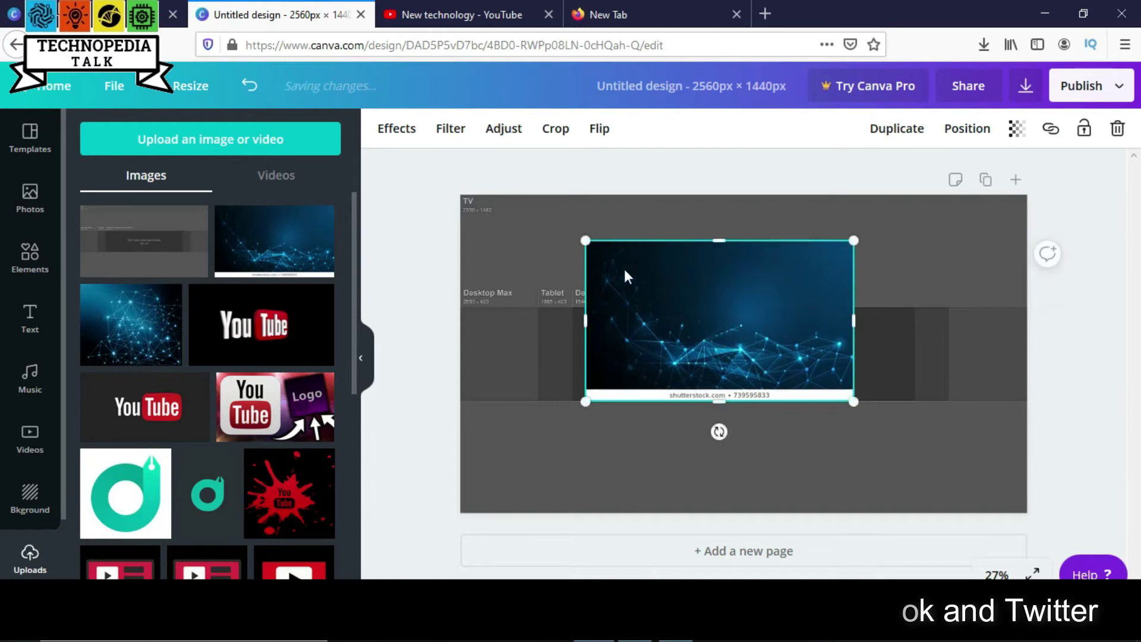
left_click(554, 128)
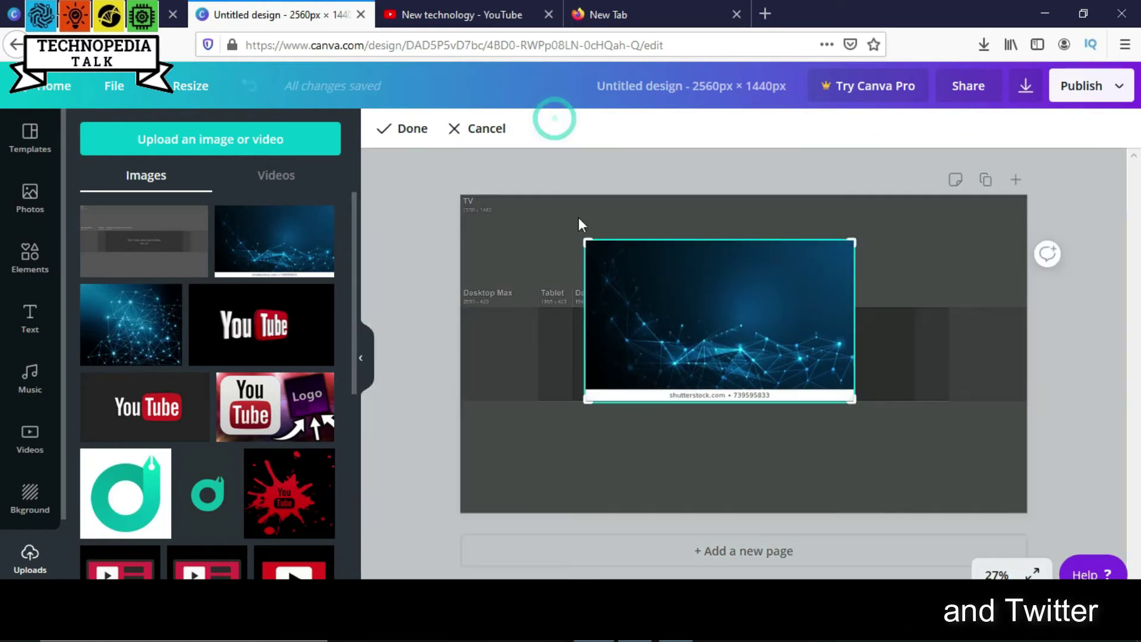
left_click_drag(585, 401, 583, 389)
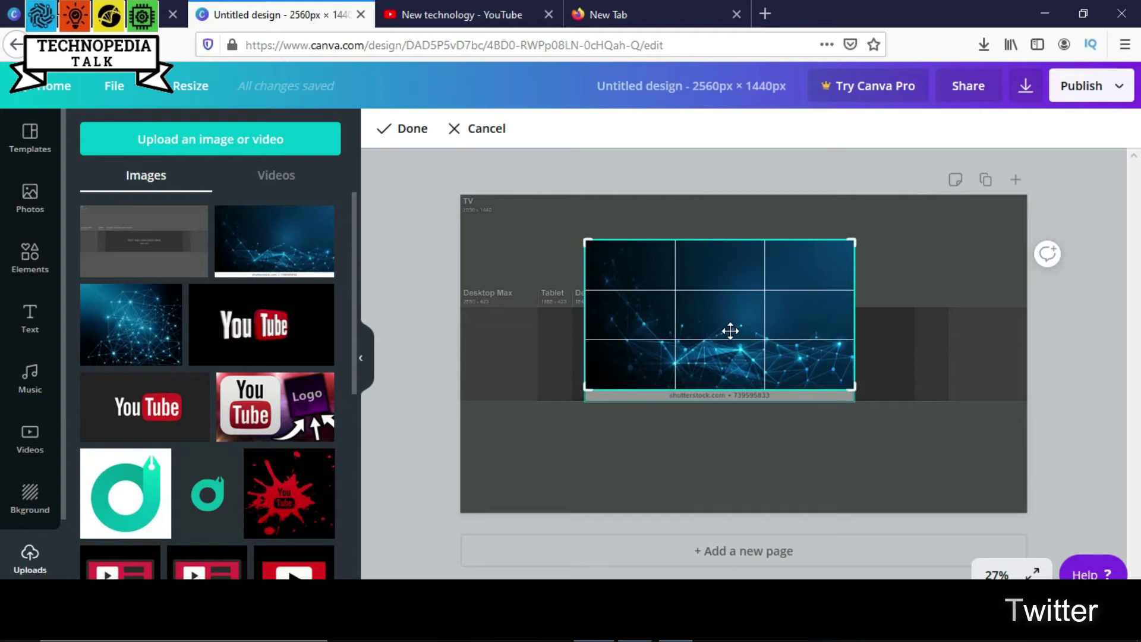
key("Delete")
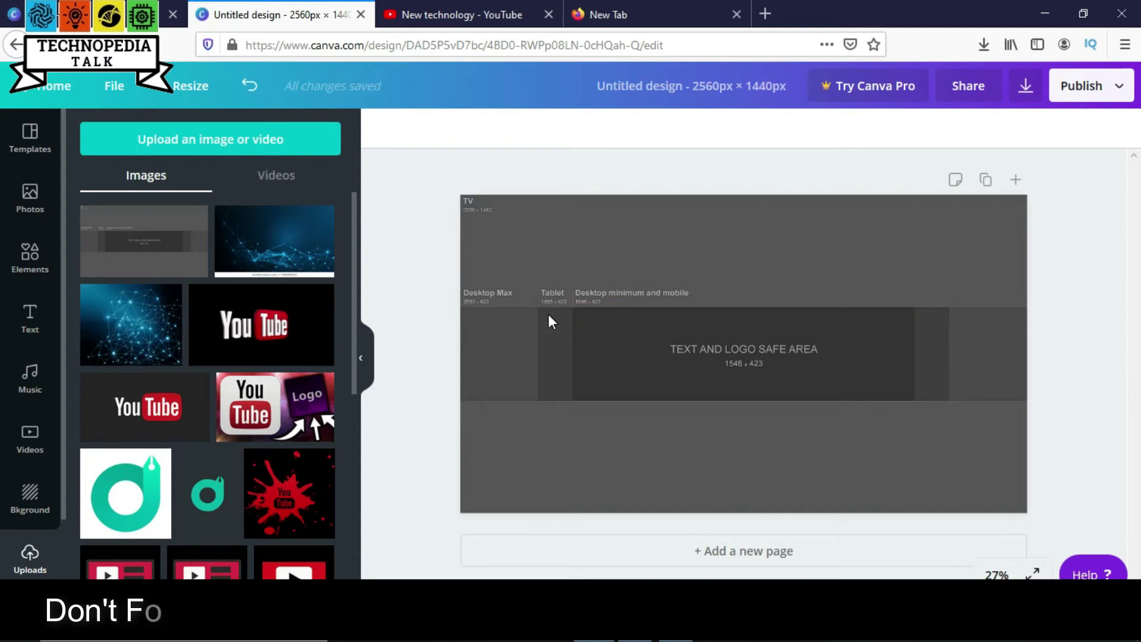
mouse_move(541, 310)
left_mouse_down()
mouse_move(937, 409)
mouse_move(951, 402)
left_mouse_up()
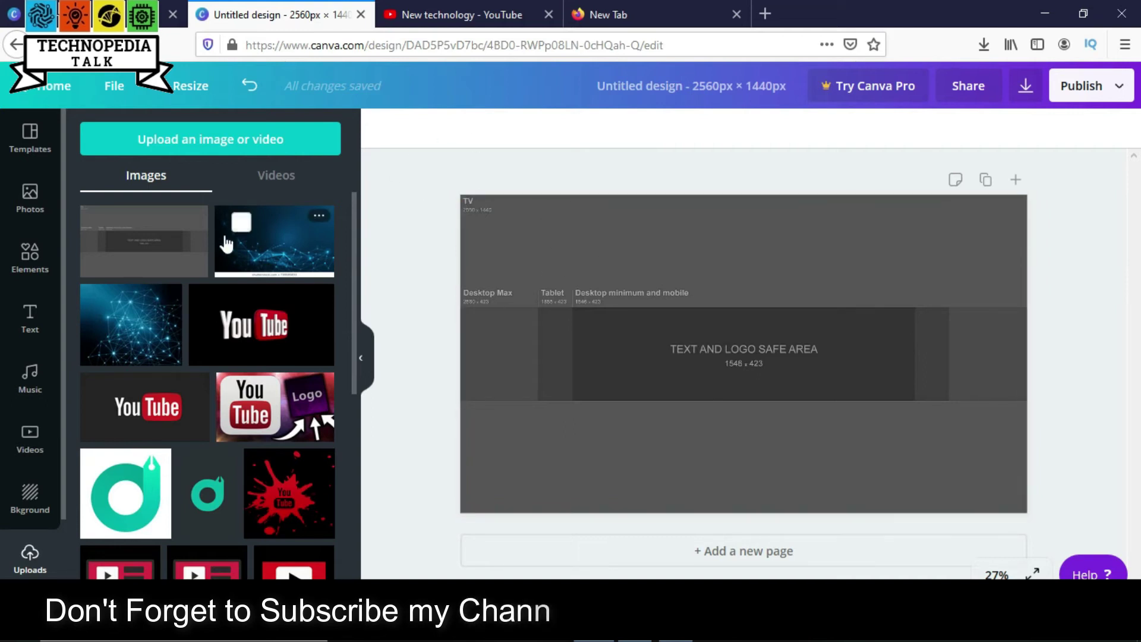
Add the starry network image and stretch it across the full-width top band
left_click(102, 298)
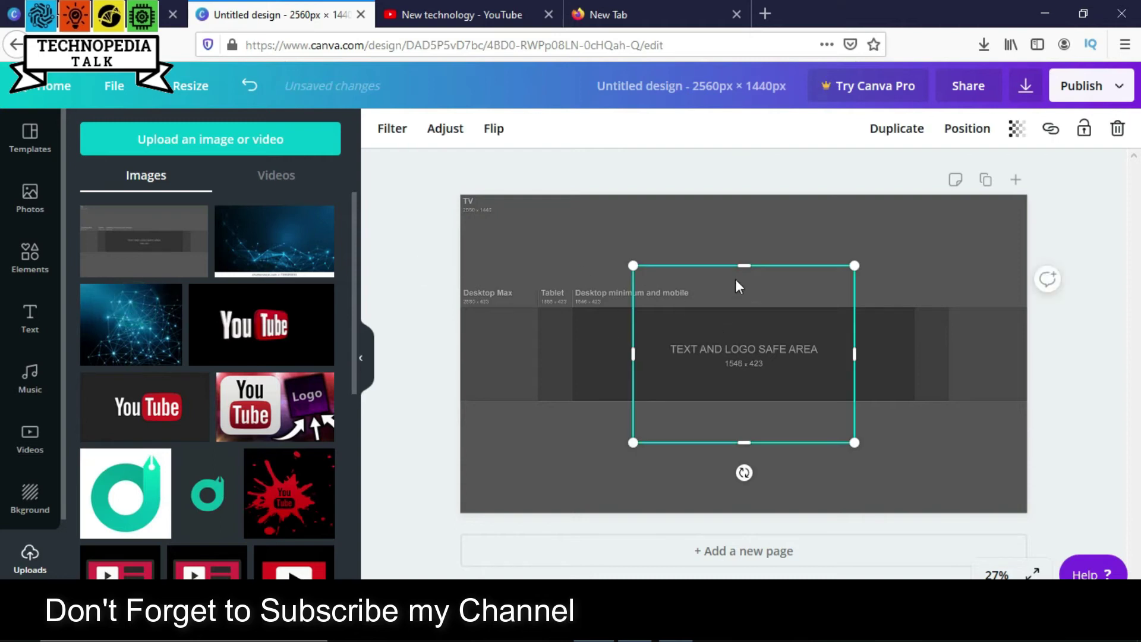
left_click_drag(737, 266, 724, 347)
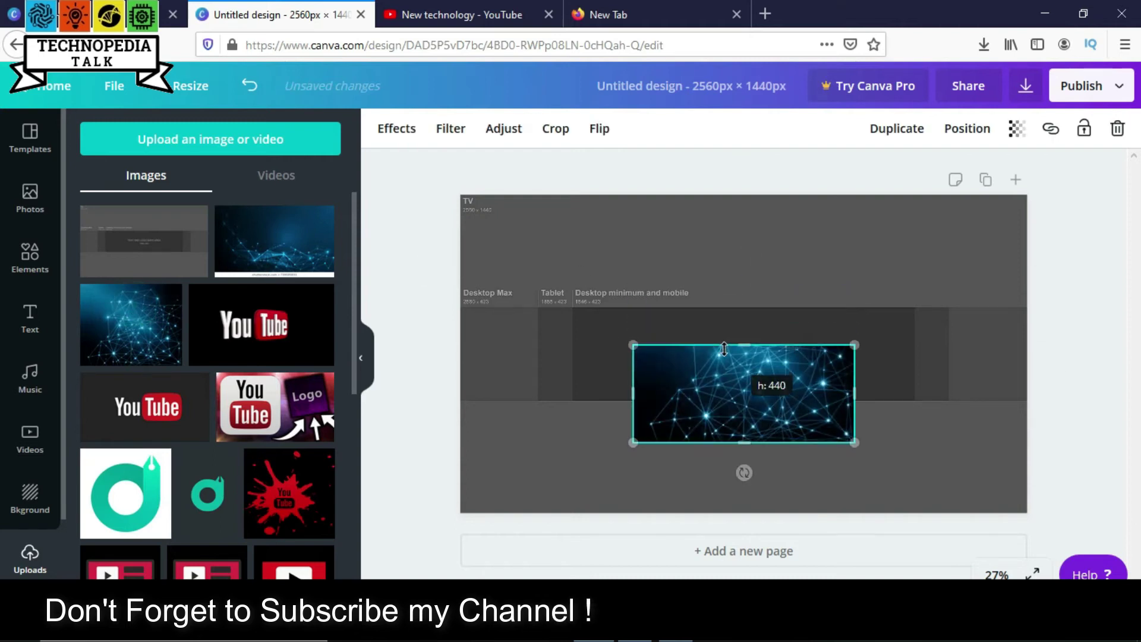
left_click_drag(709, 411, 536, 262)
left_click_drag(682, 294, 717, 308)
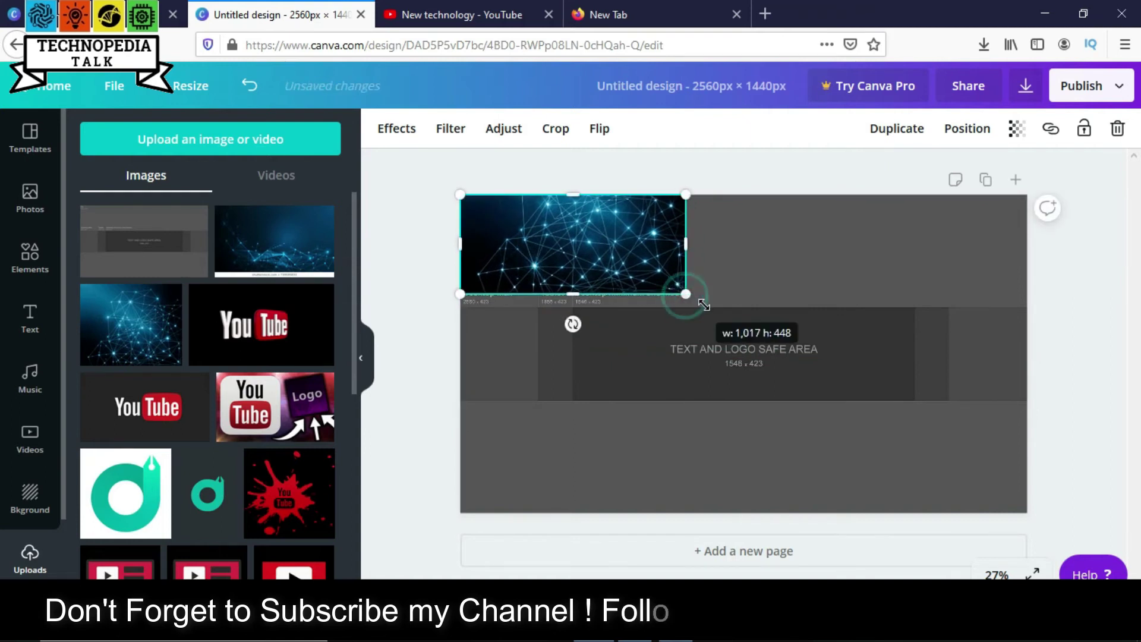
left_click_drag(716, 258, 1065, 279)
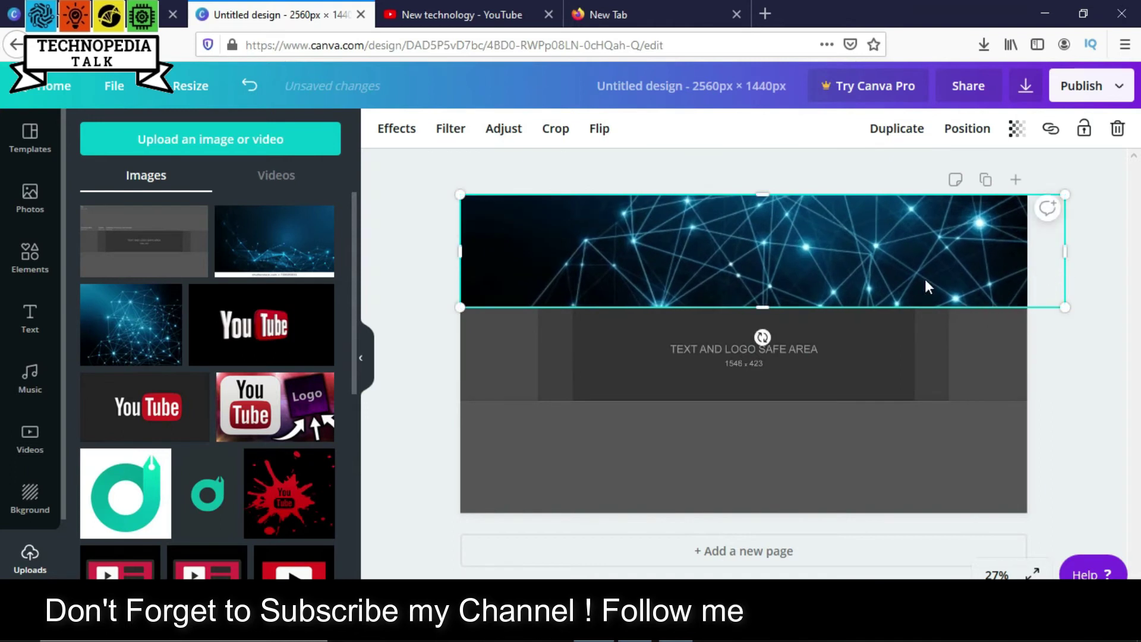
Duplicate the strip into the bottom band and add the watermarked network image centrally
left_click(898, 129)
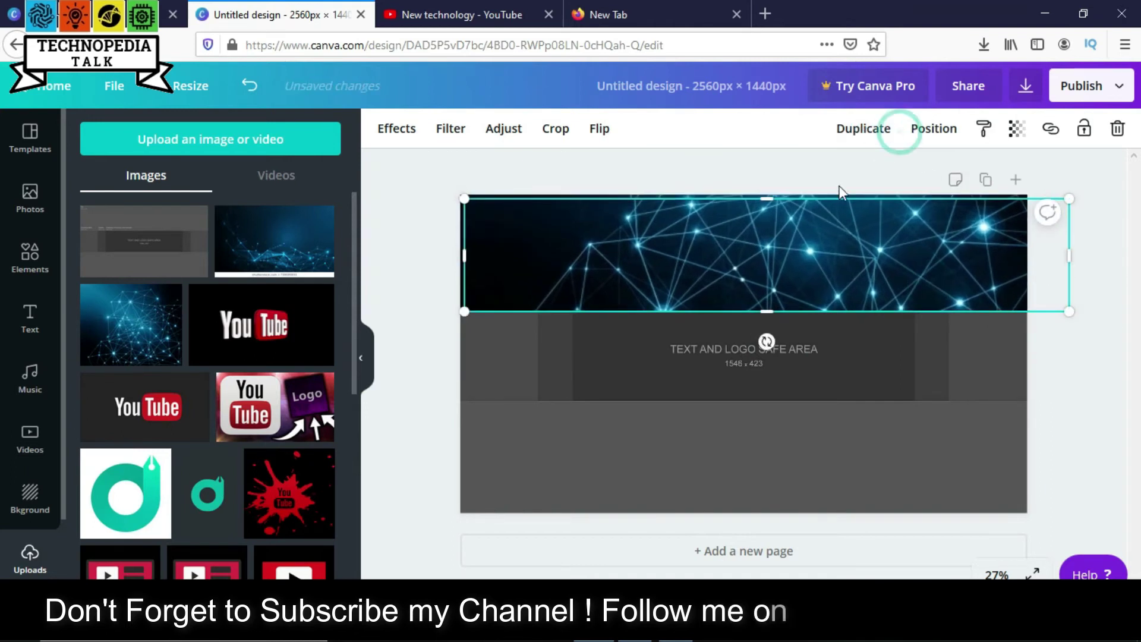
left_click_drag(739, 426, 737, 487)
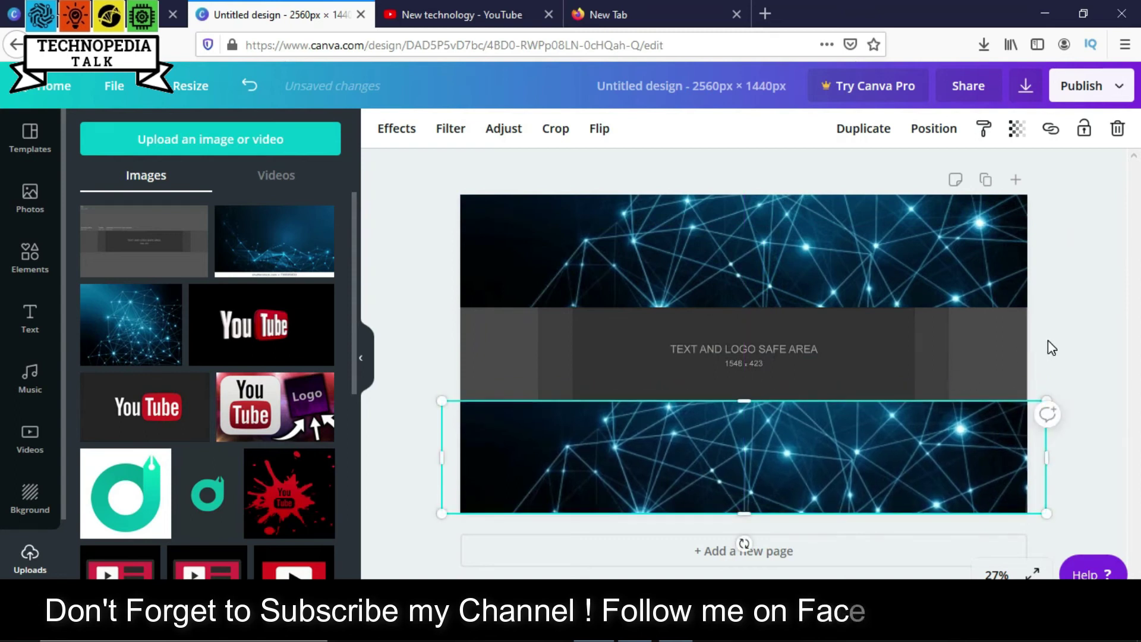
left_click(241, 223)
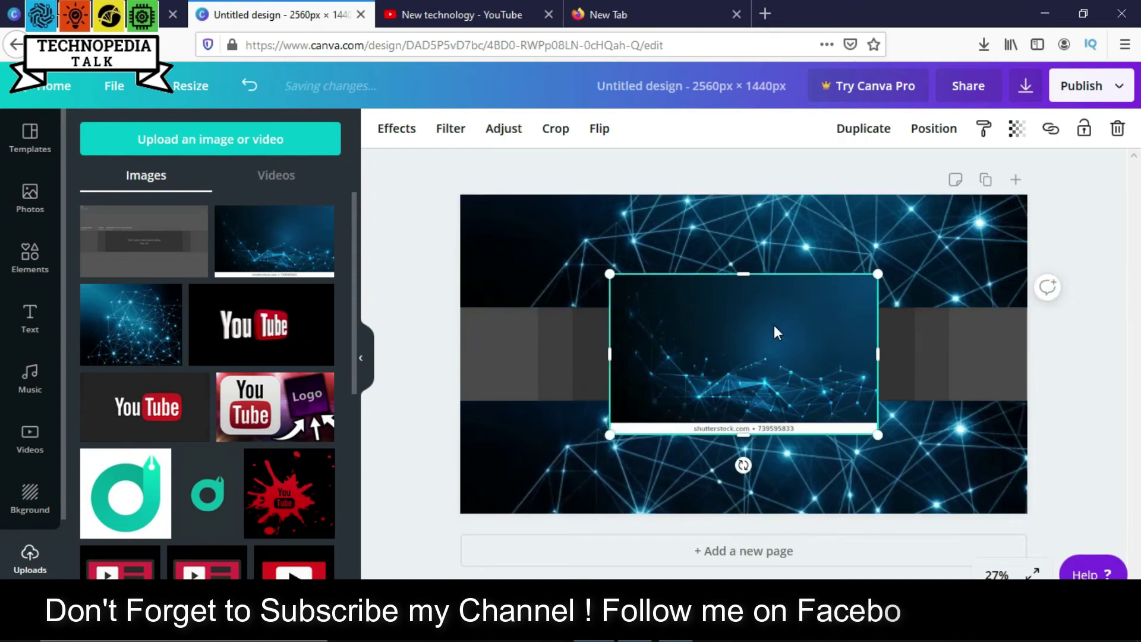
Crop the watermark off the centre network image and fit it into the band's left end
left_click(550, 132)
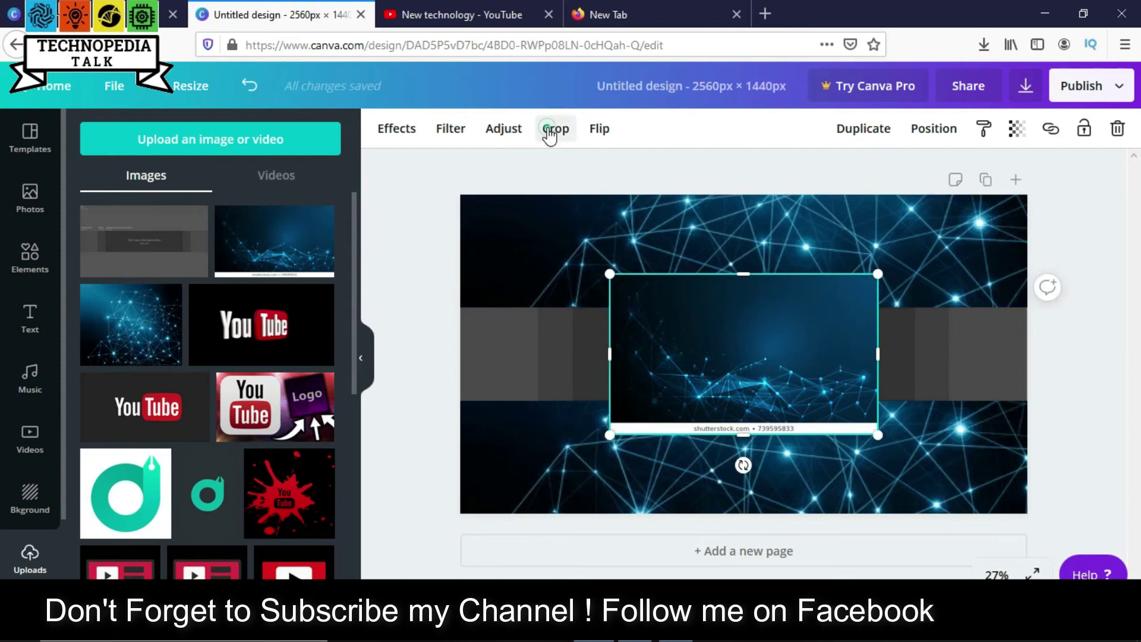
left_click_drag(613, 426, 613, 422)
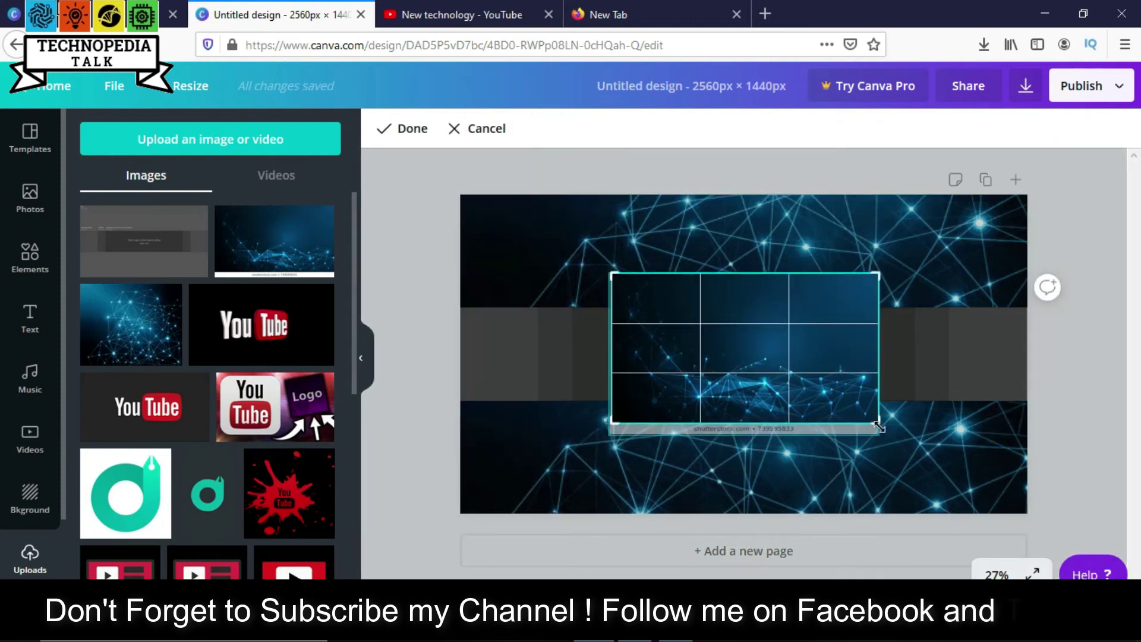
left_click(918, 445)
left_click_drag(878, 274, 746, 354)
mouse_move(692, 388)
left_mouse_down()
mouse_move(533, 347)
mouse_move(514, 393)
mouse_move(518, 368)
left_mouse_up()
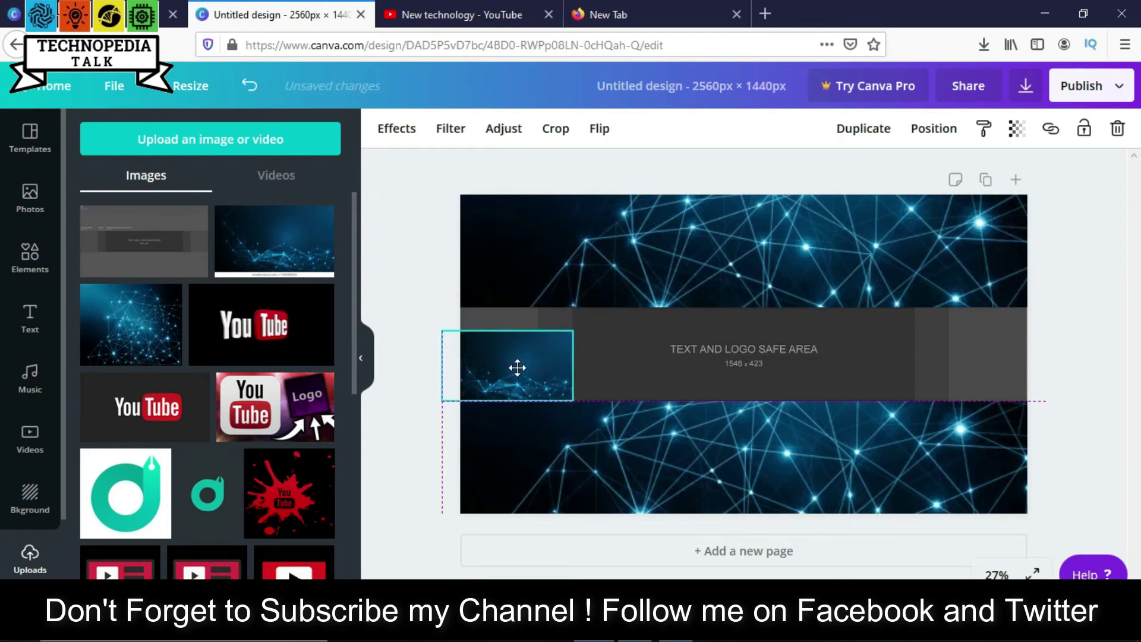
mouse_move(573, 331)
left_mouse_down()
mouse_move(569, 303)
mouse_move(585, 293)
left_mouse_up()
mouse_move(565, 342)
left_mouse_down()
mouse_move(548, 324)
mouse_move(545, 336)
left_mouse_up()
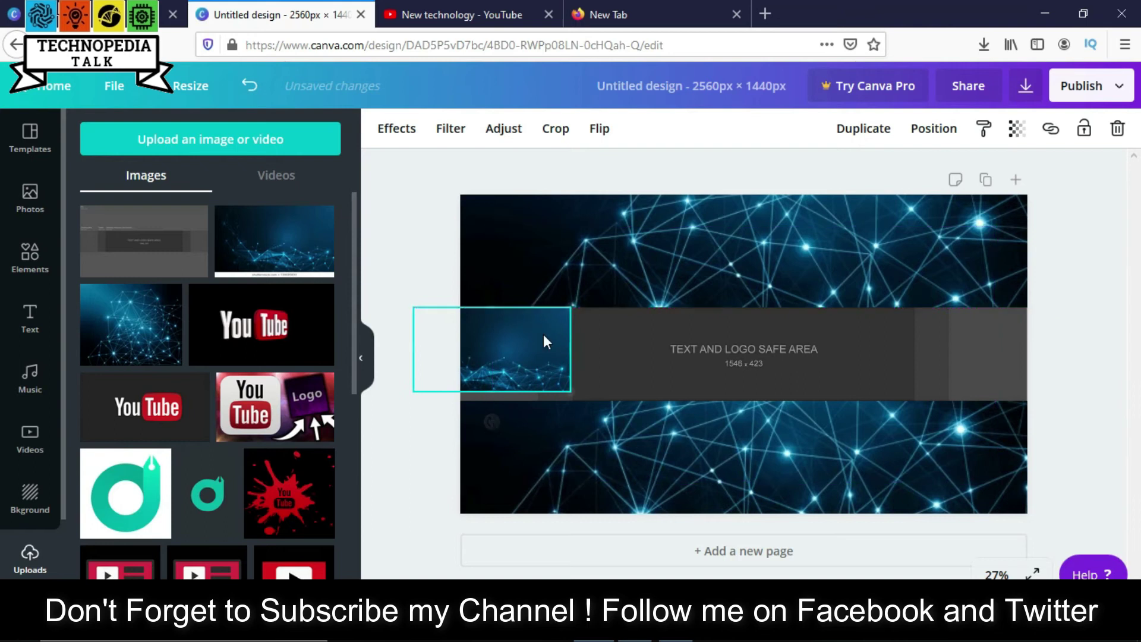
left_click_drag(501, 371, 501, 381)
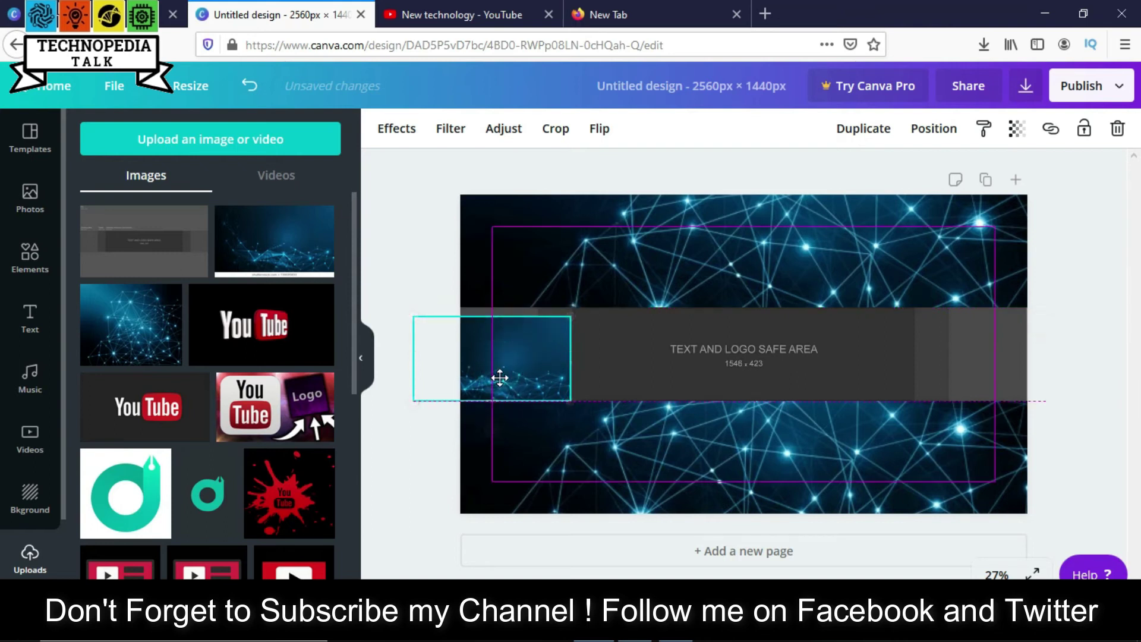
left_click_drag(490, 310, 489, 301)
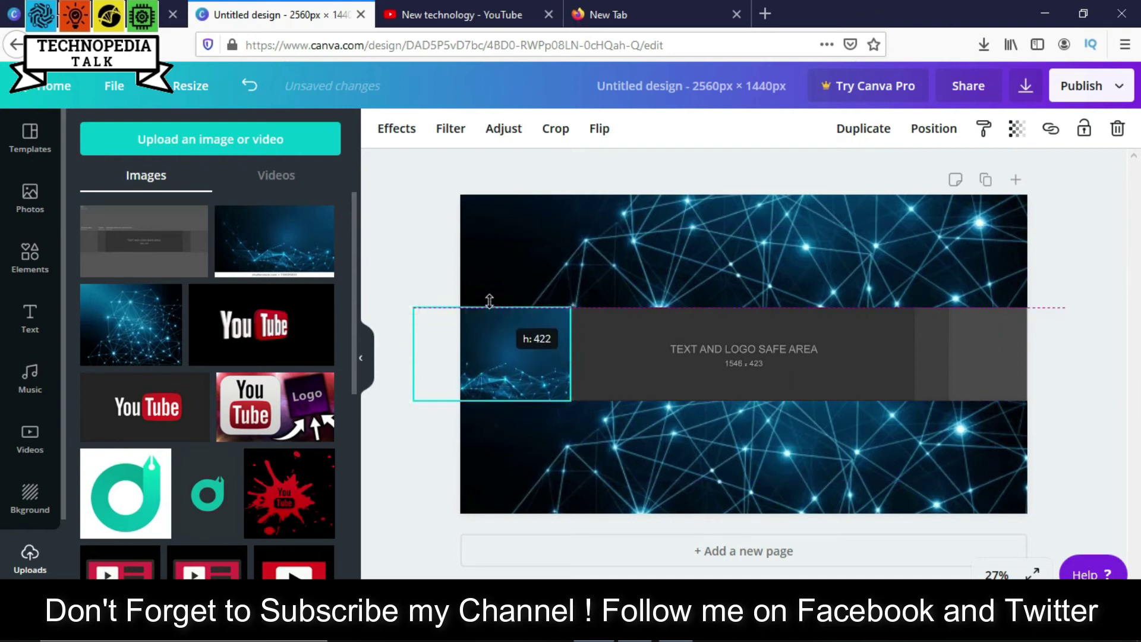
left_click(637, 361)
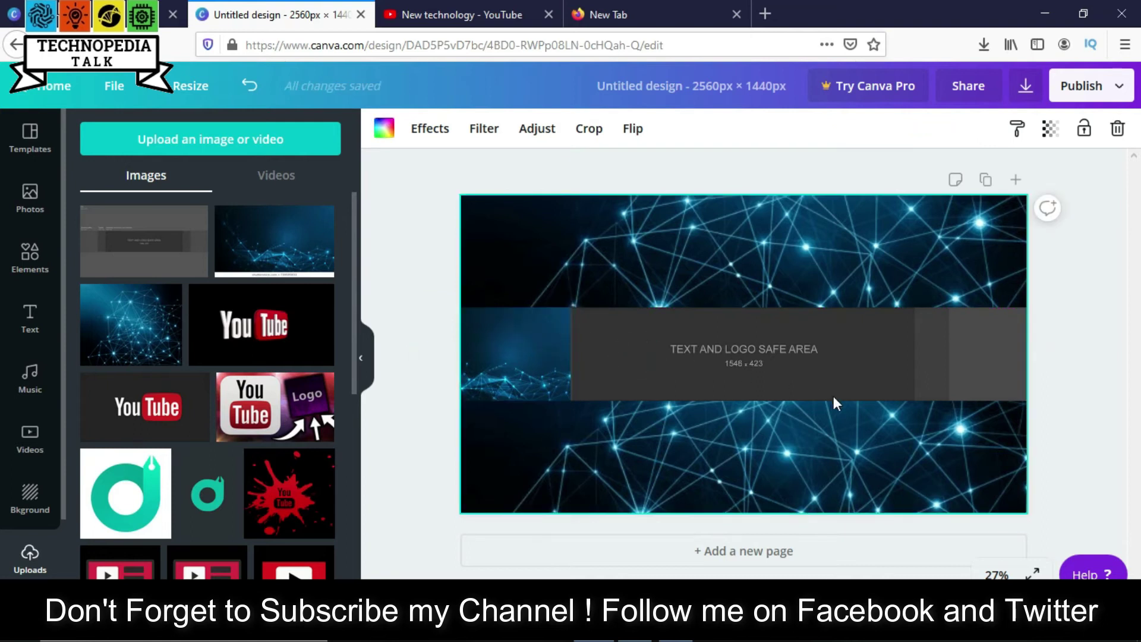
Fit a second network piece into the centre of the safe-area band
left_click_drag(547, 357, 774, 356)
left_click_drag(737, 295, 737, 324)
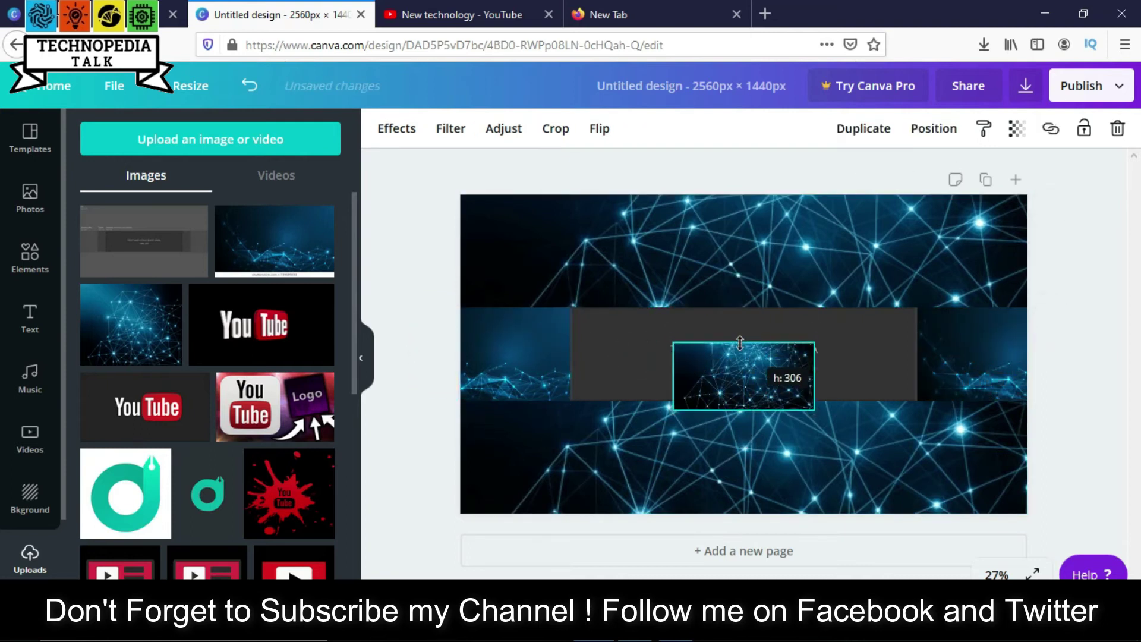
mouse_move(719, 365)
left_mouse_down()
mouse_move(610, 348)
mouse_move(618, 353)
left_mouse_up()
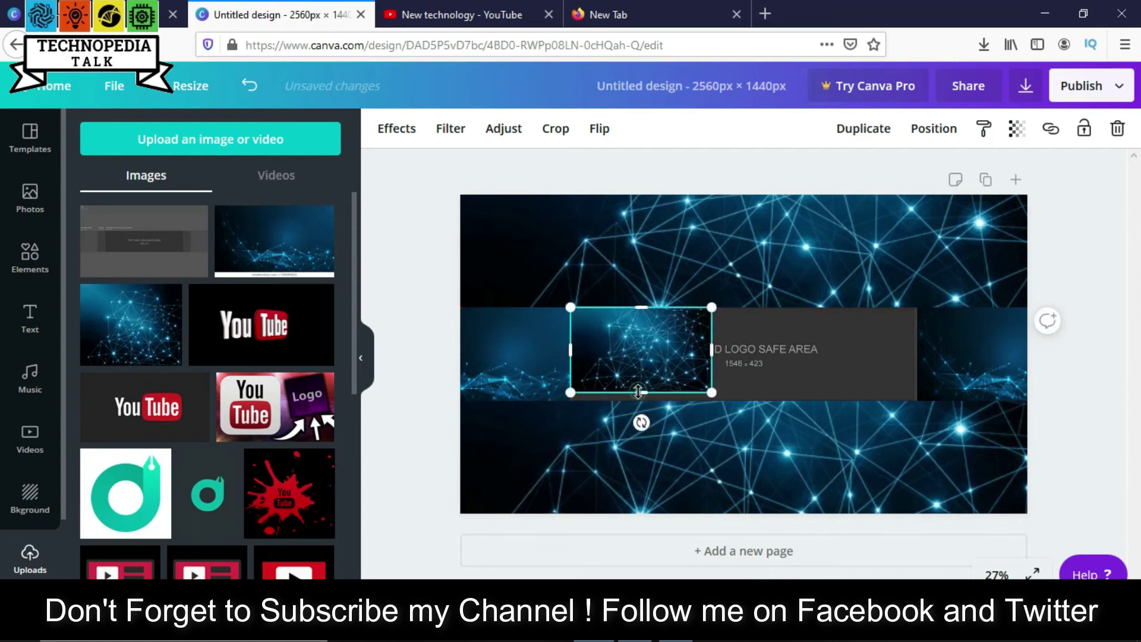
left_click_drag(638, 391, 639, 401)
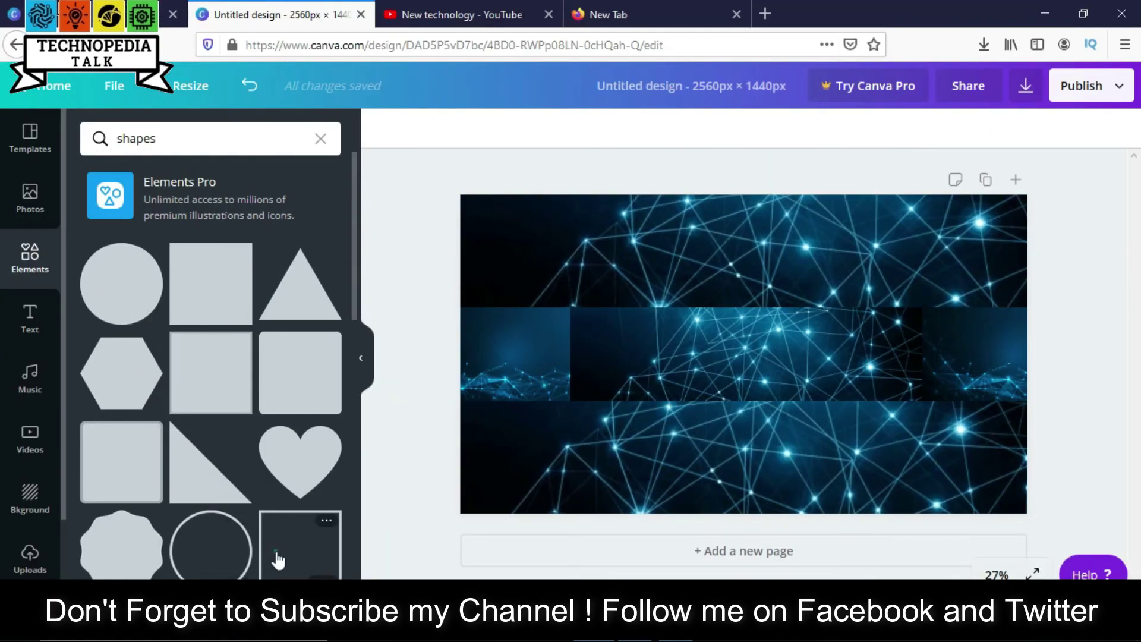
Add a square frame, flatten it into a wide dark-blue rectangle over the banner's centre, and add a heading
left_click(277, 559)
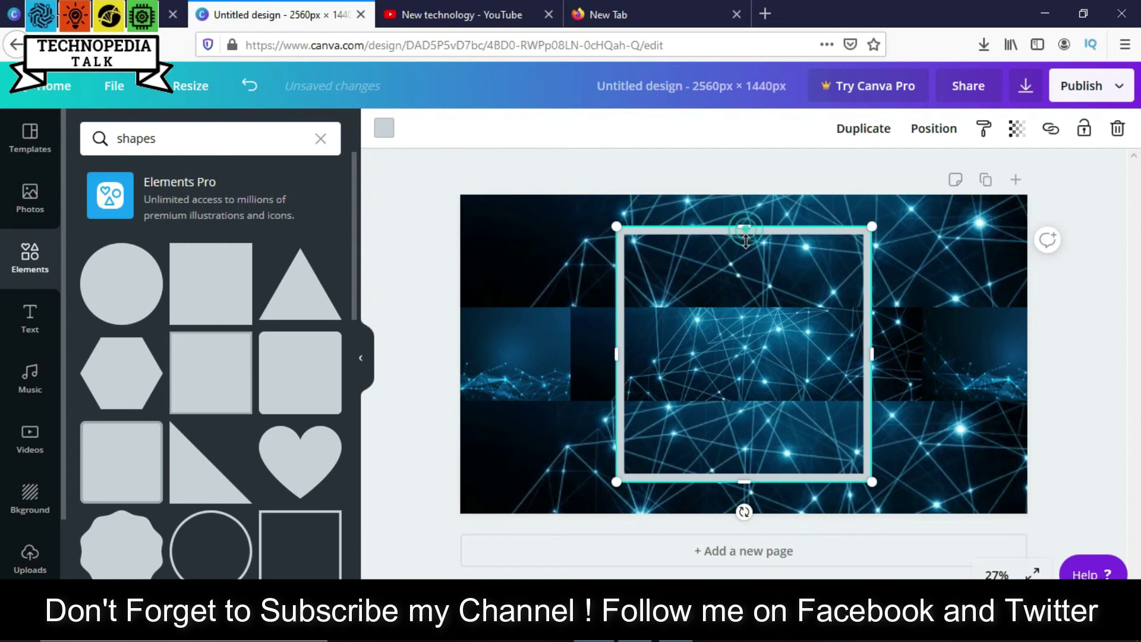
left_click_drag(747, 228, 711, 396)
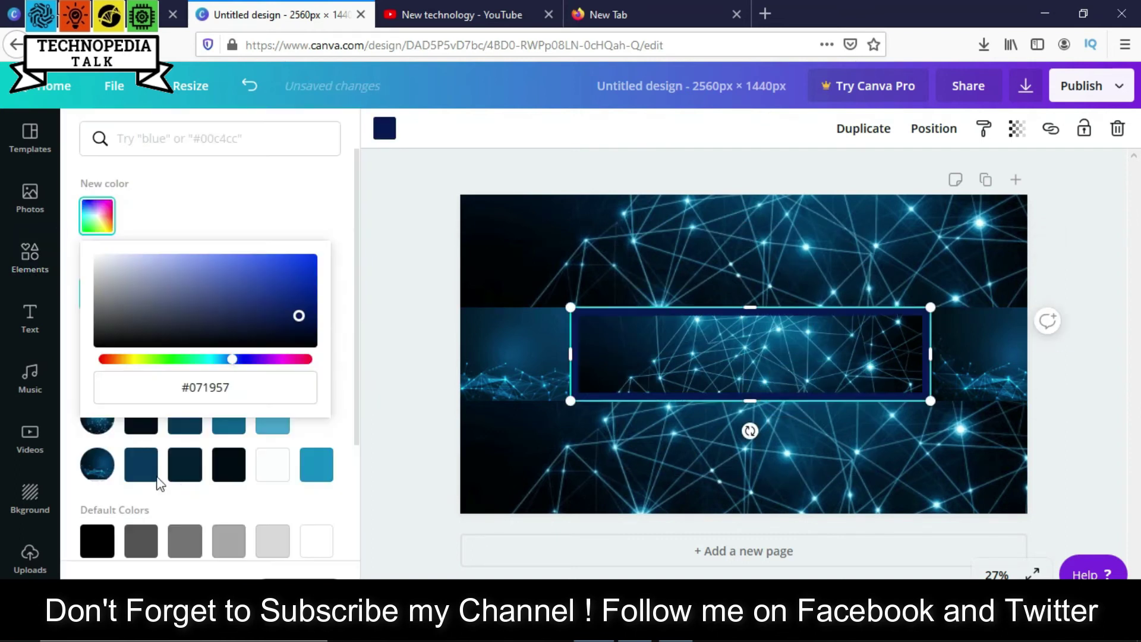
left_click(146, 469)
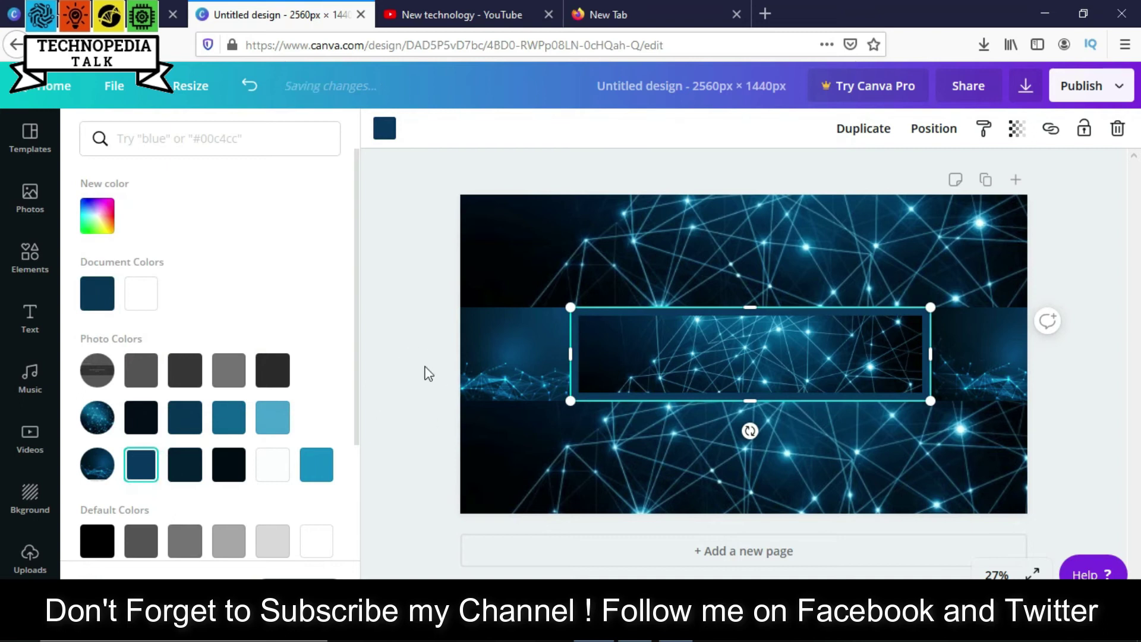
left_click(261, 427)
left_click(30, 256)
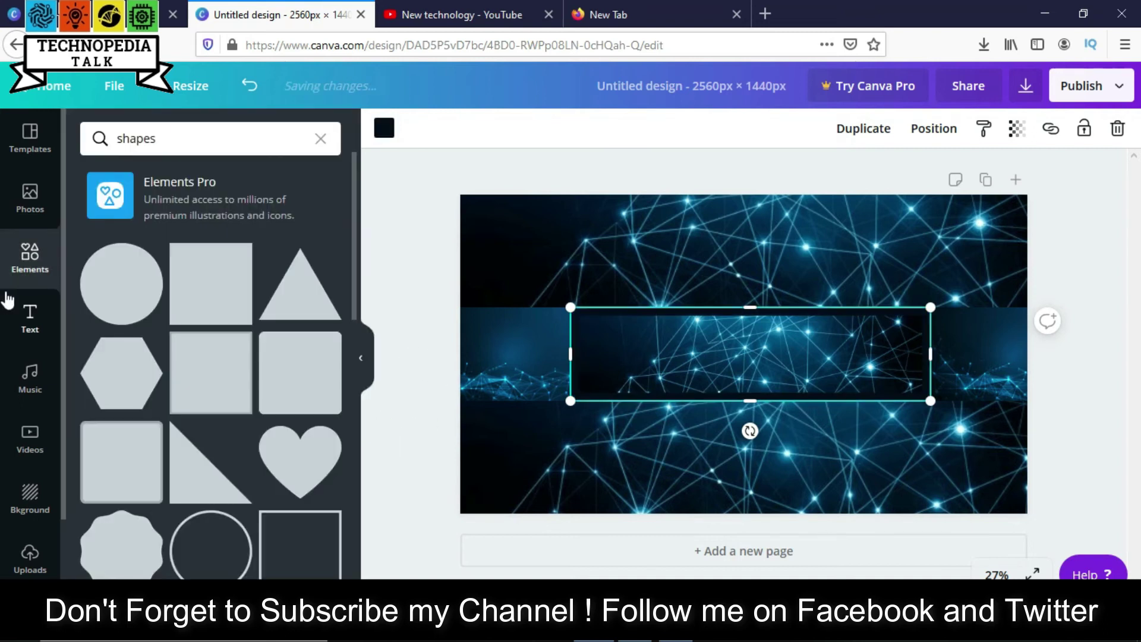
left_click(27, 309)
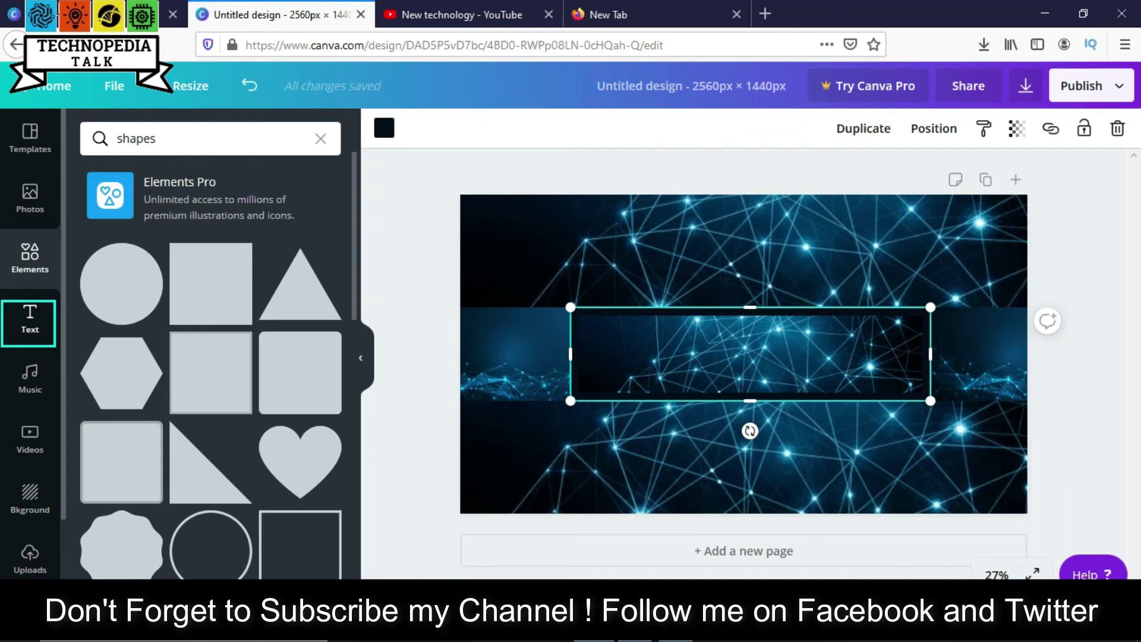
left_click(18, 324)
Centre the 'New Technology' heading inside the dark frame and review the banner
left_click(30, 321)
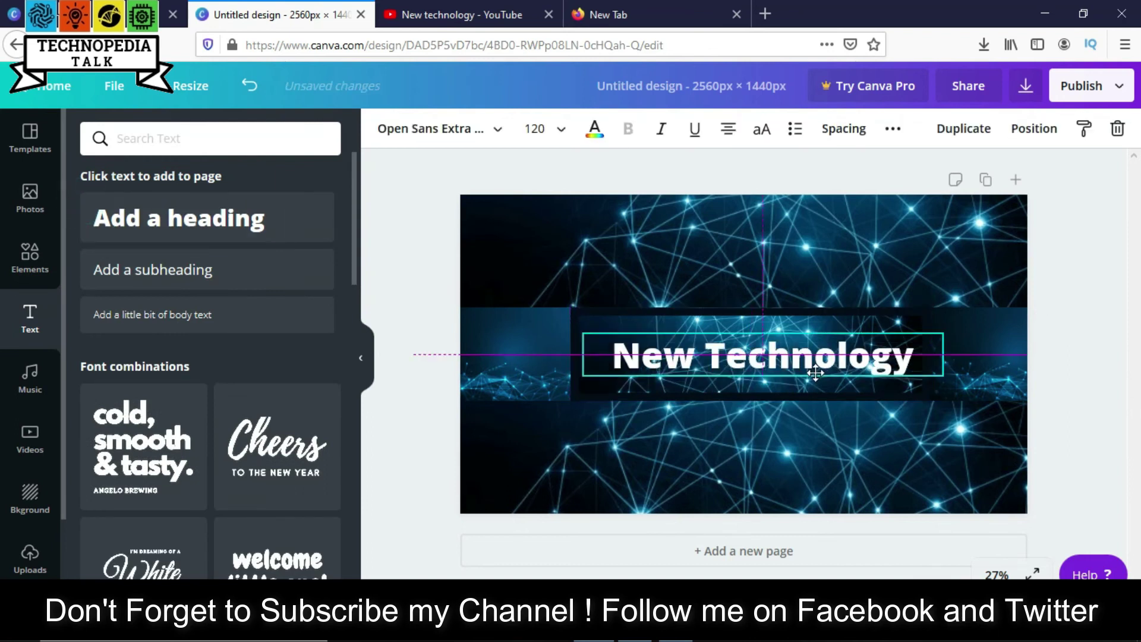
left_click_drag(809, 372, 814, 374)
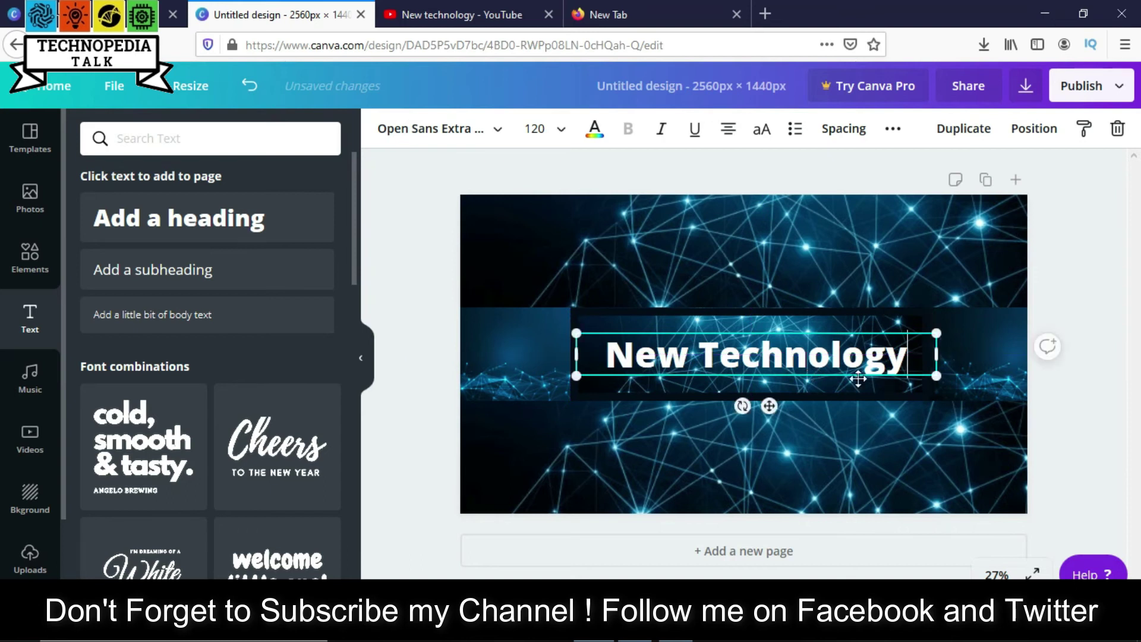
left_click(1103, 401)
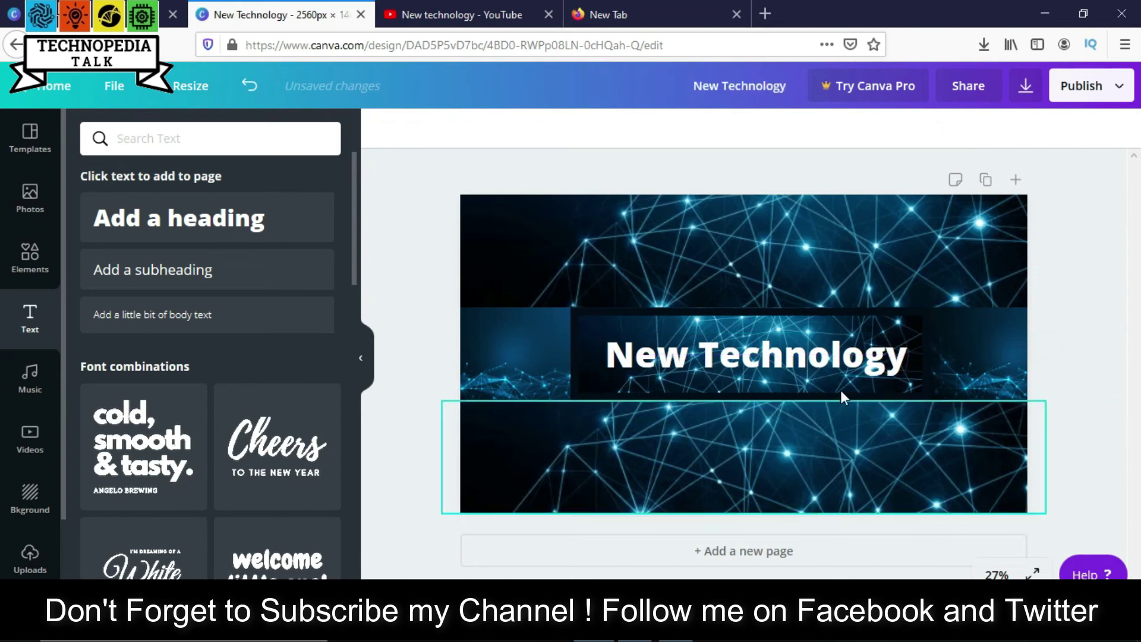
left_click(531, 370)
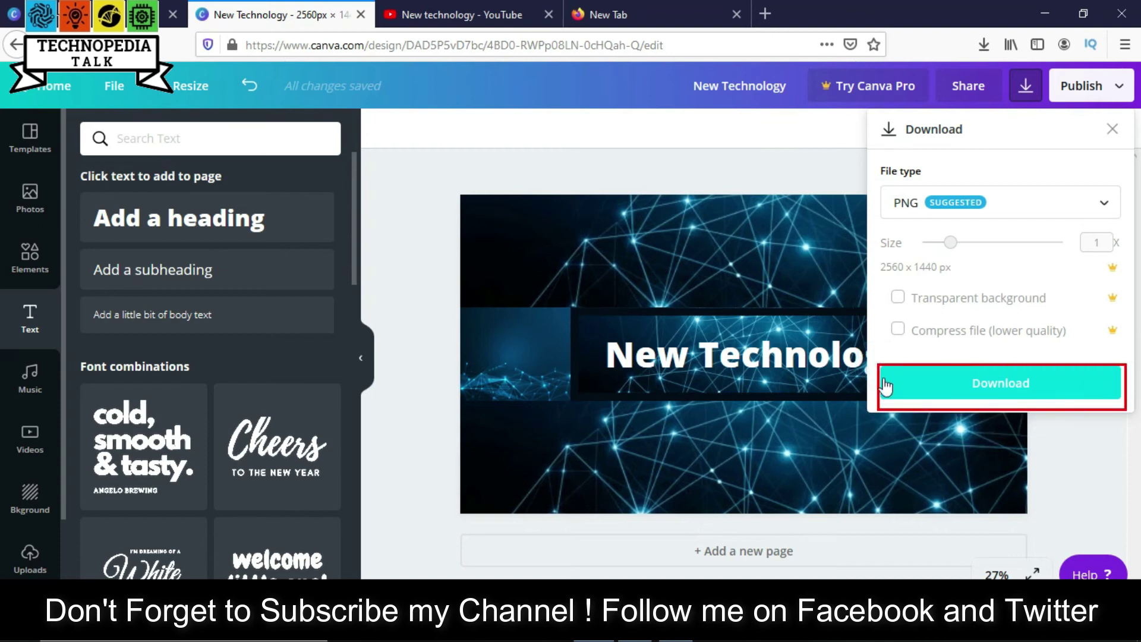
Download the banner as a PNG named New Technology.png, dismissing the Canva Pro offer
left_click(993, 207)
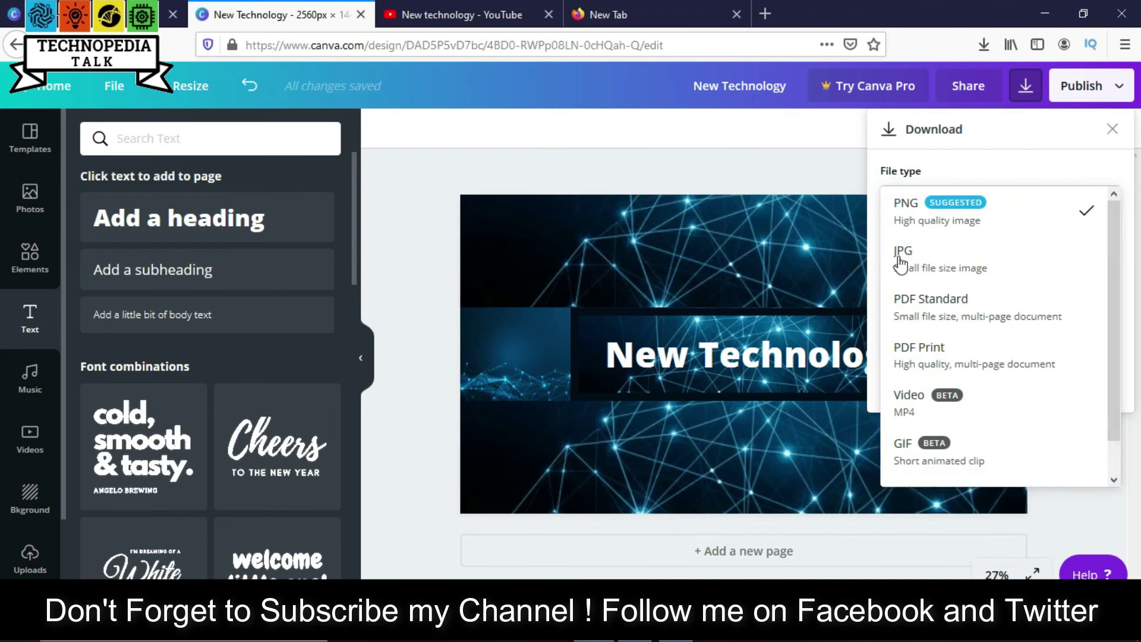
left_click(795, 175)
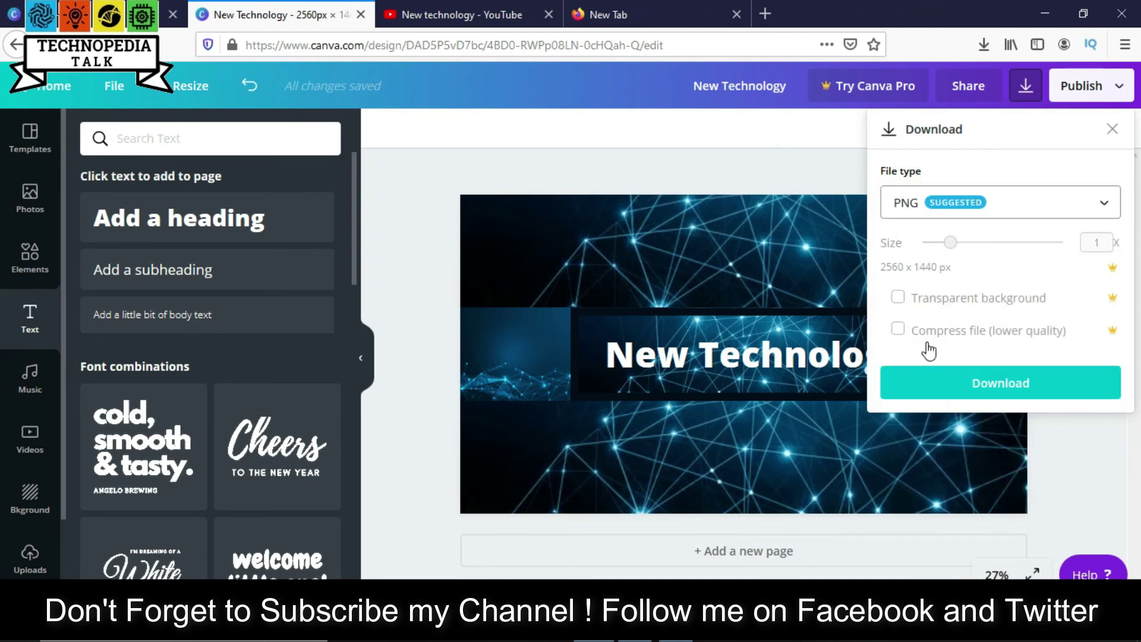
left_click(939, 383)
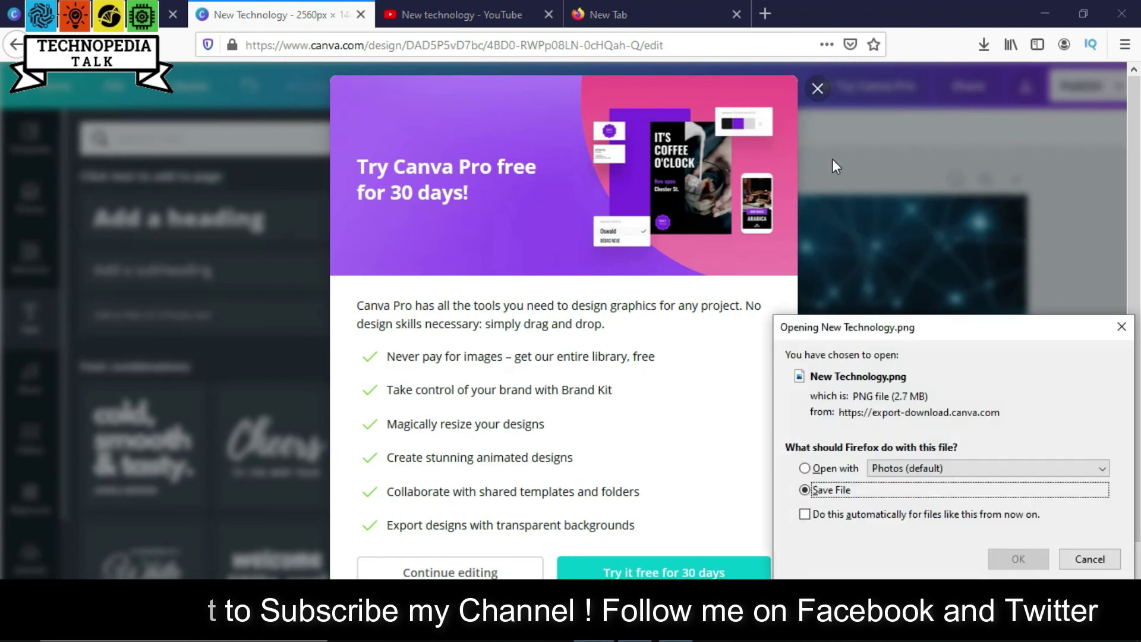
left_click(819, 89)
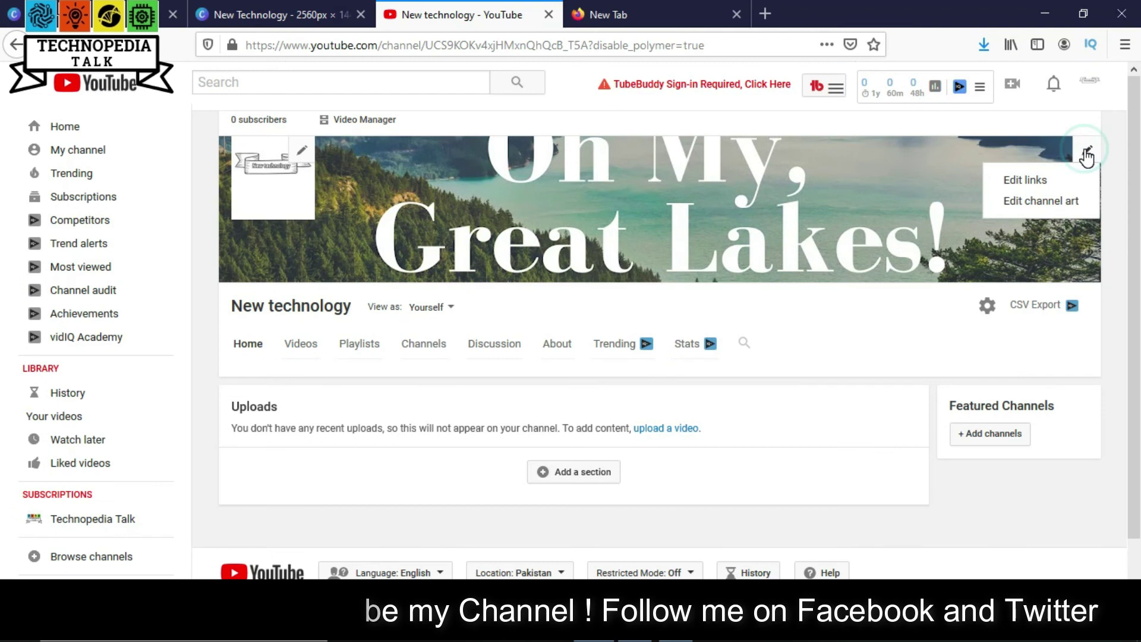
Upload New Technology.png from the Downloads folder in the Channel art window
left_click(1061, 202)
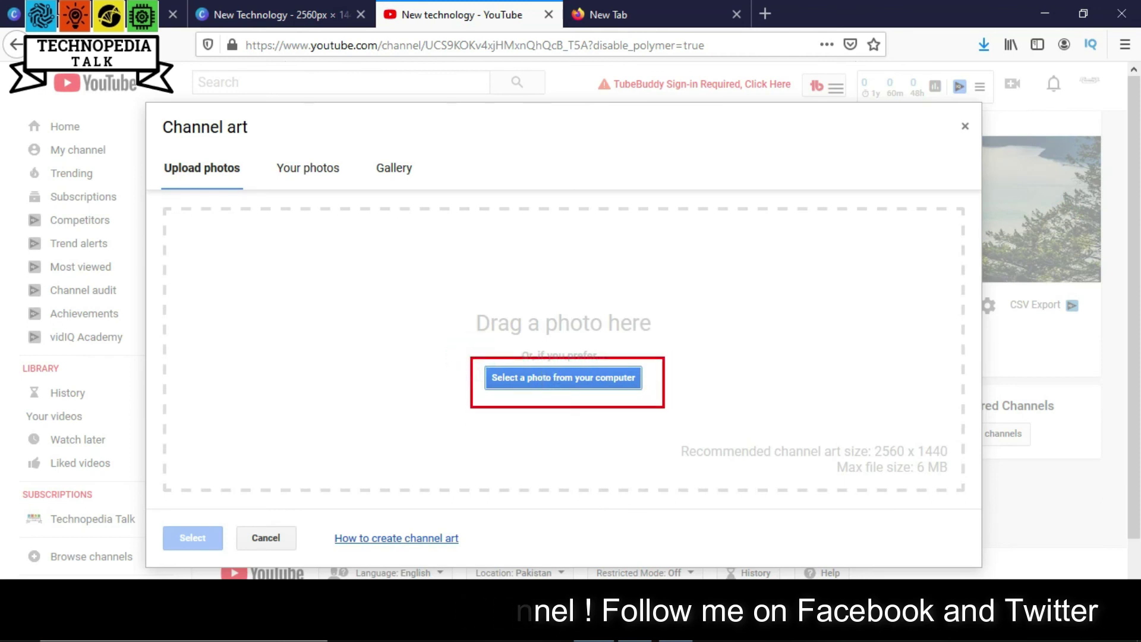
left_click(514, 377)
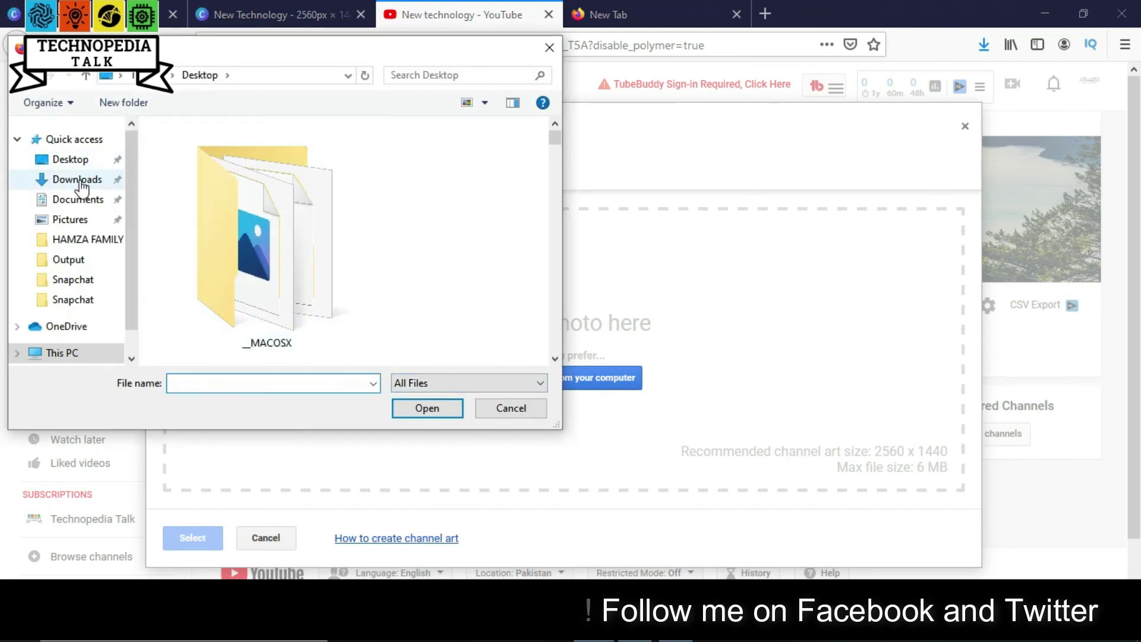
left_click(80, 180)
left_click(182, 203)
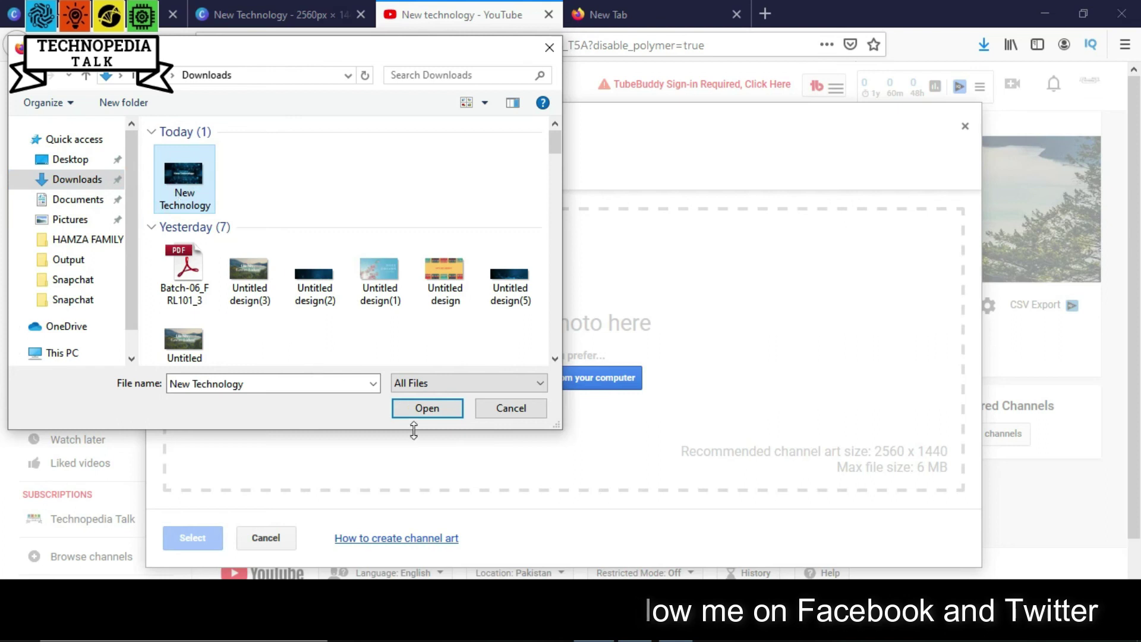
left_click(419, 409)
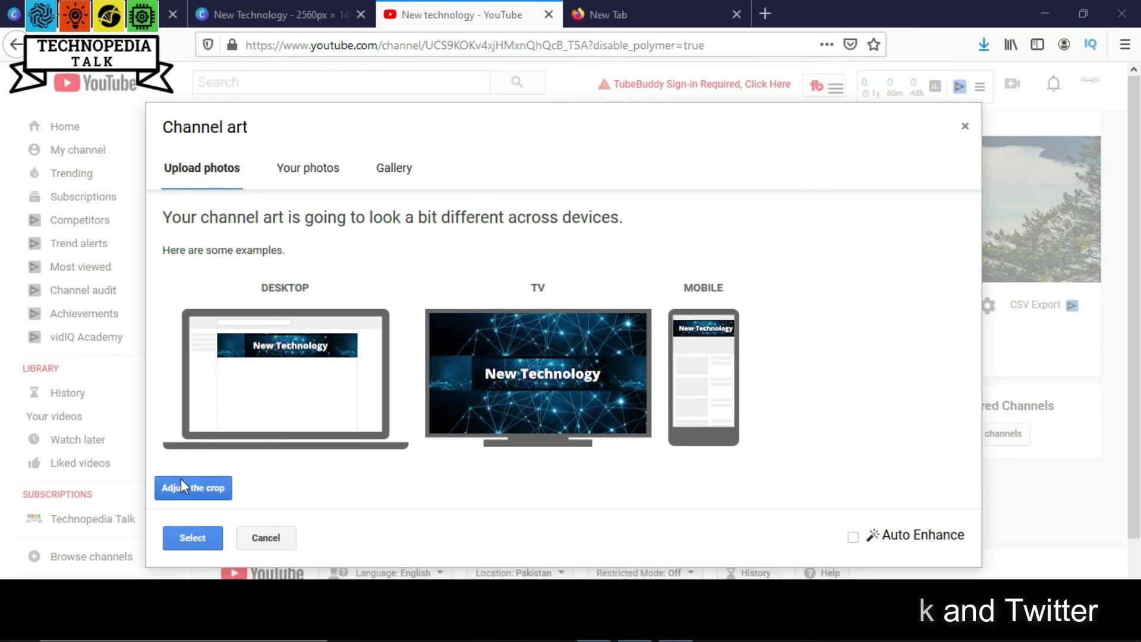
Adjust the crop, apply the New Technology banner as channel art, and reopen its editing options
left_click_drag(176, 270, 424, 479)
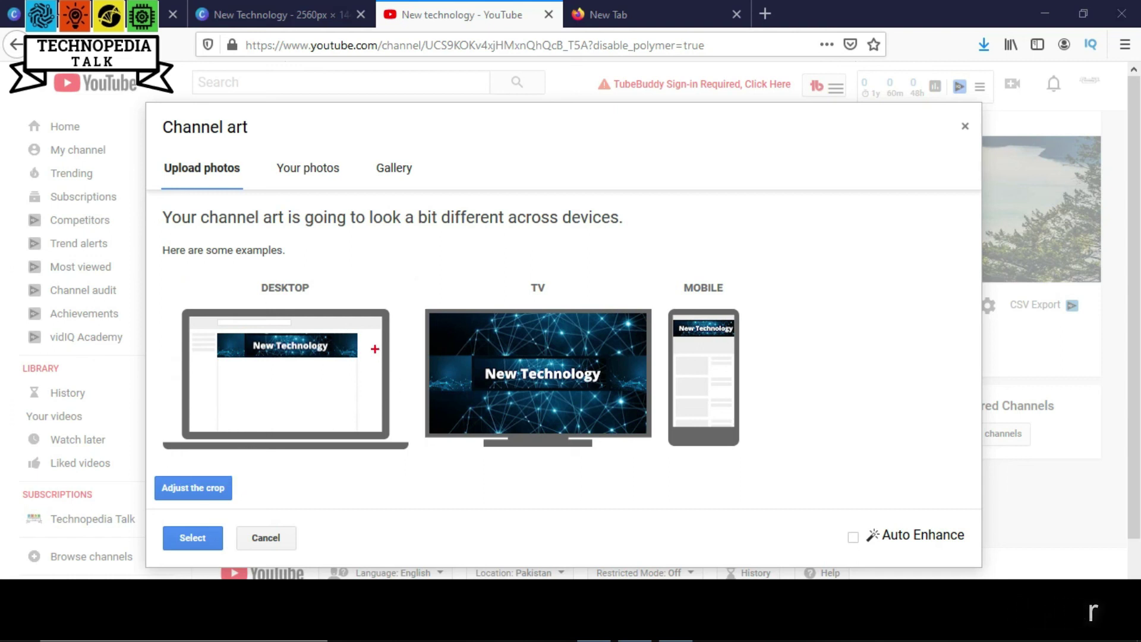
left_click(415, 287)
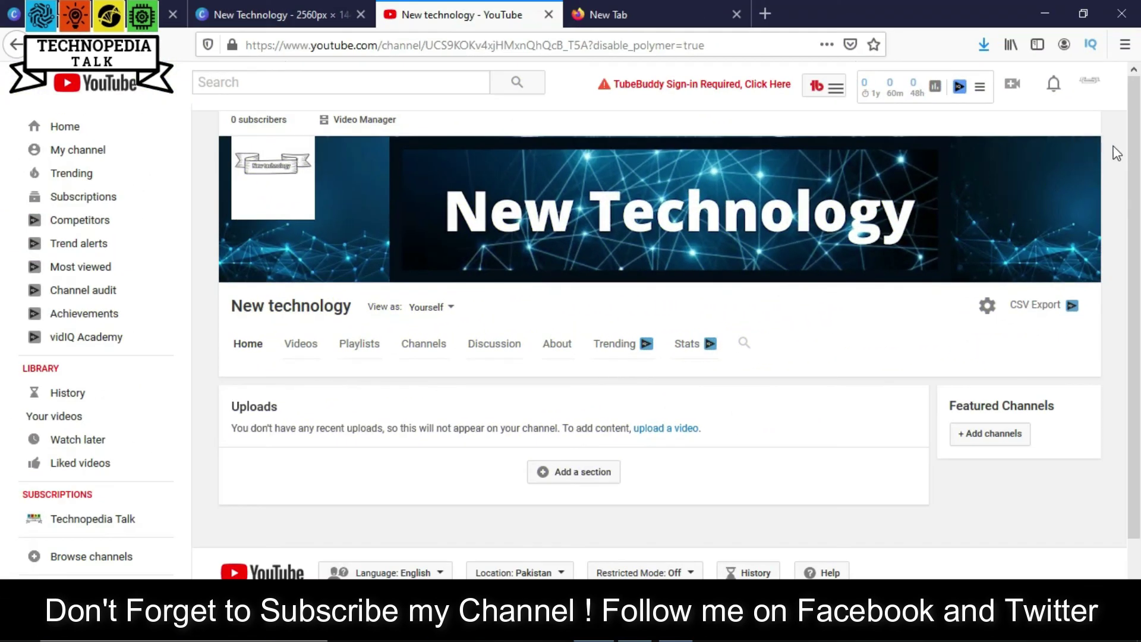
mouse_move(972, 205)
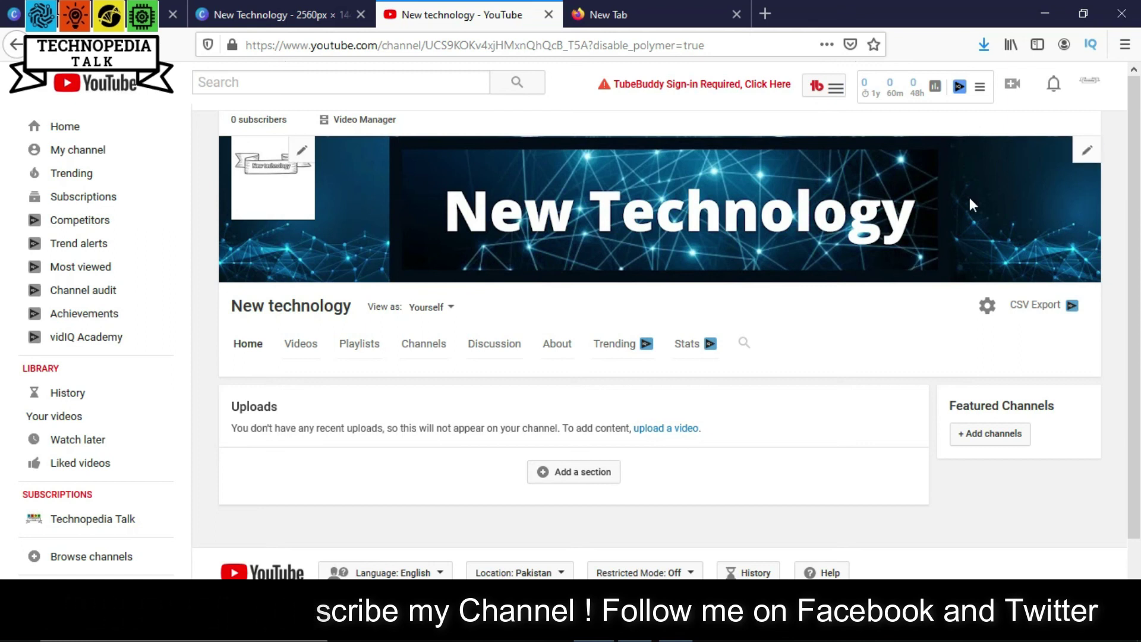
left_click(1087, 153)
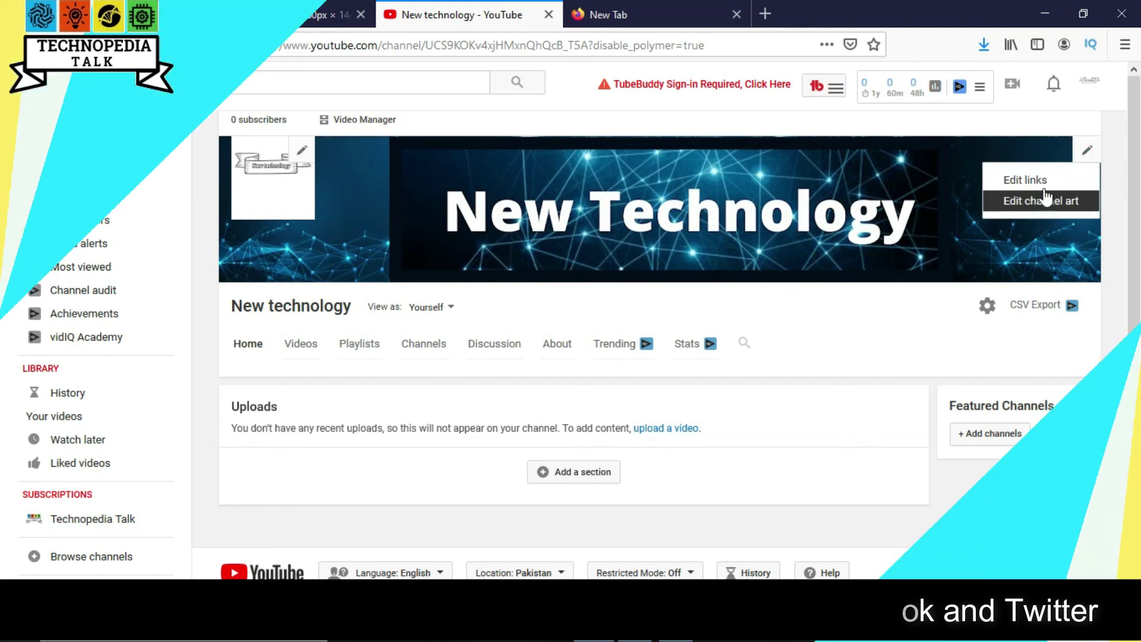